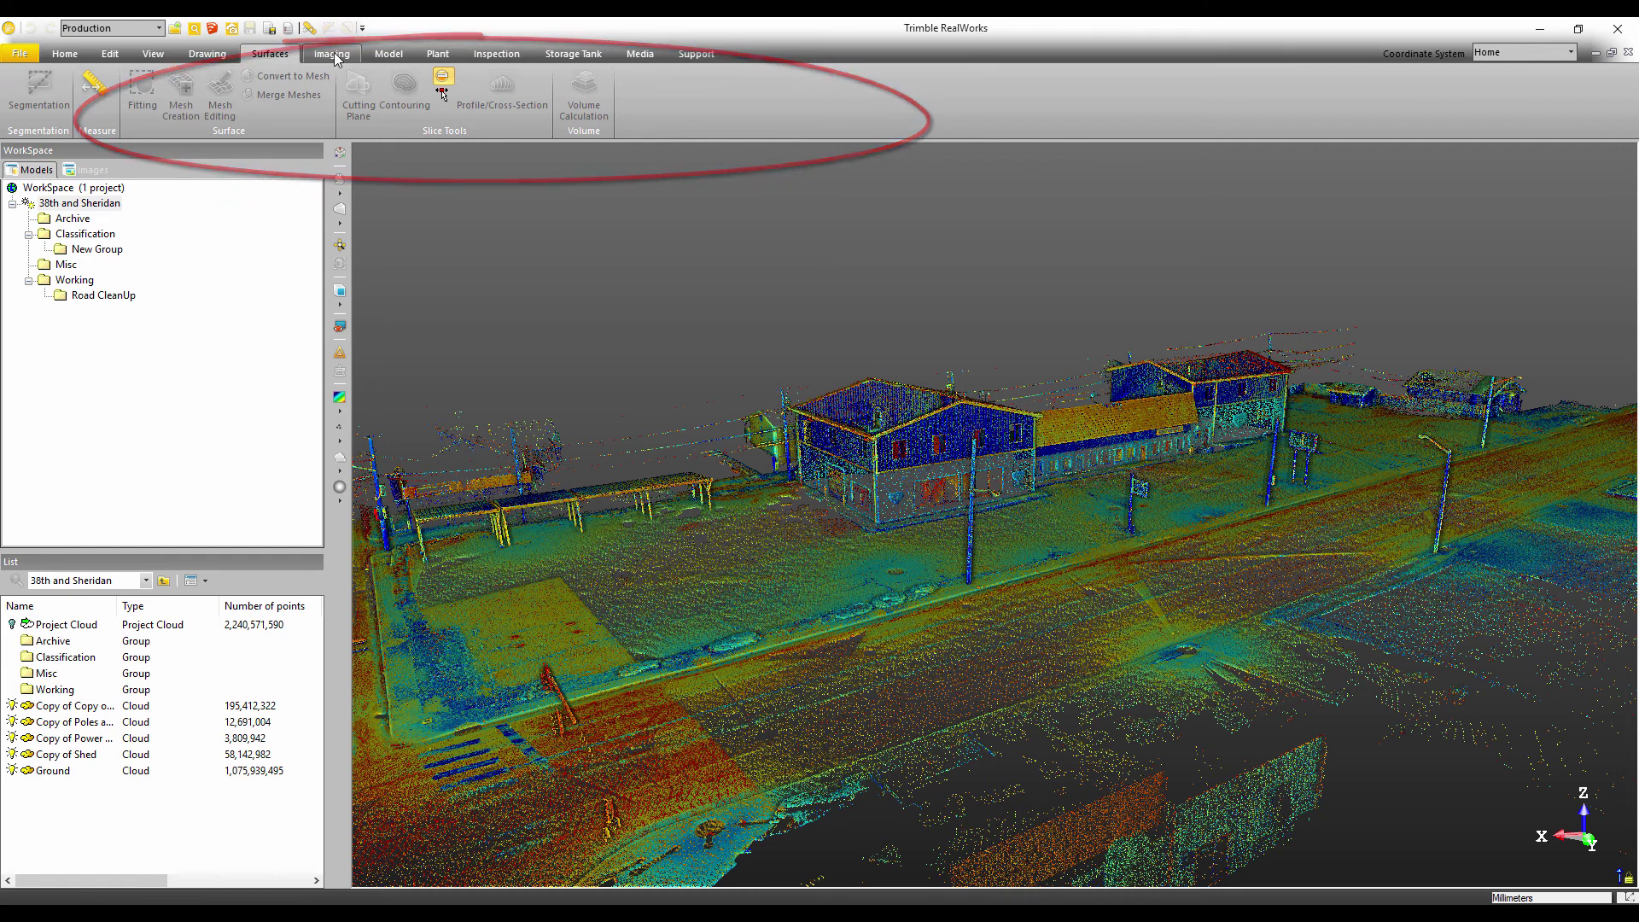
click(343, 54)
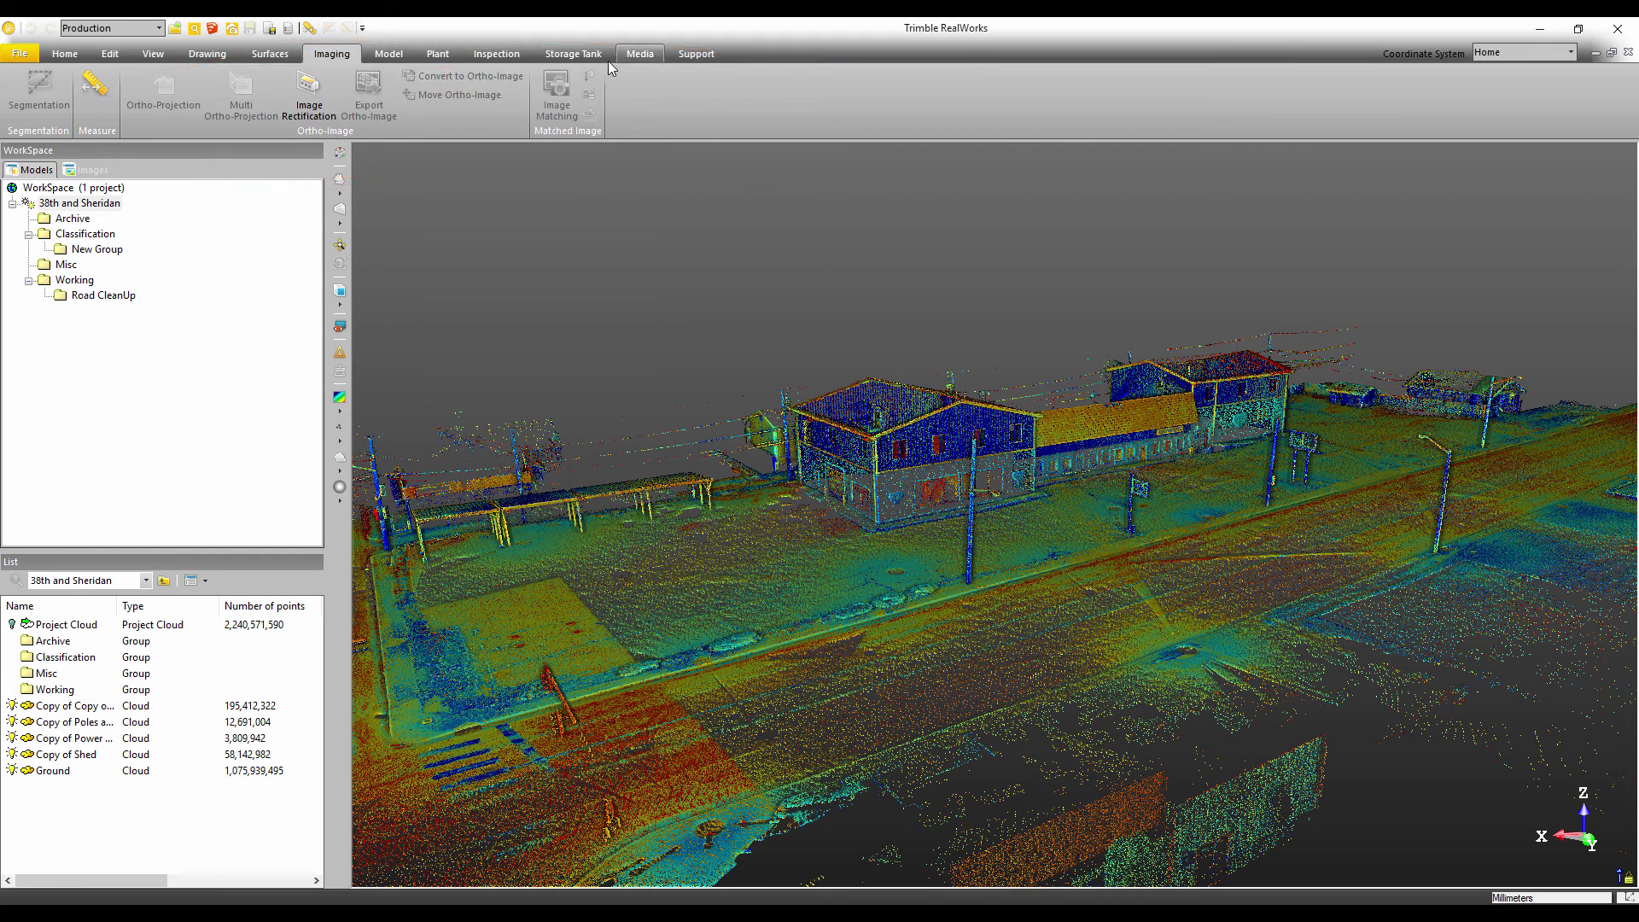
click(71, 53)
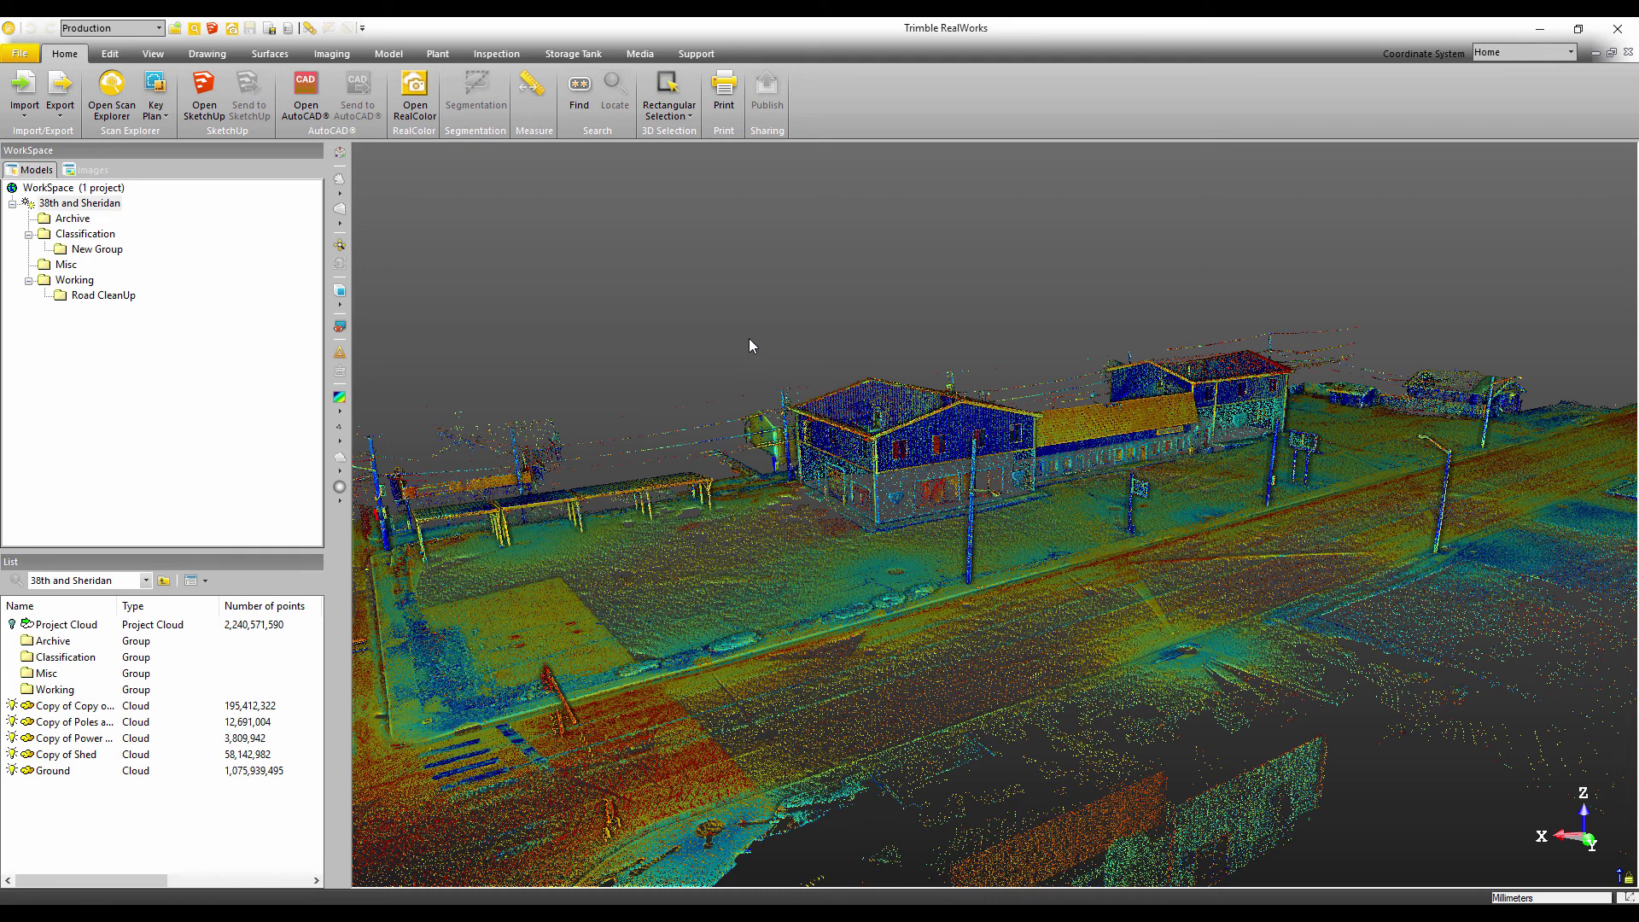
Step: Color the 38th and Sheridan point cloud by classification
click(339, 411)
click(453, 578)
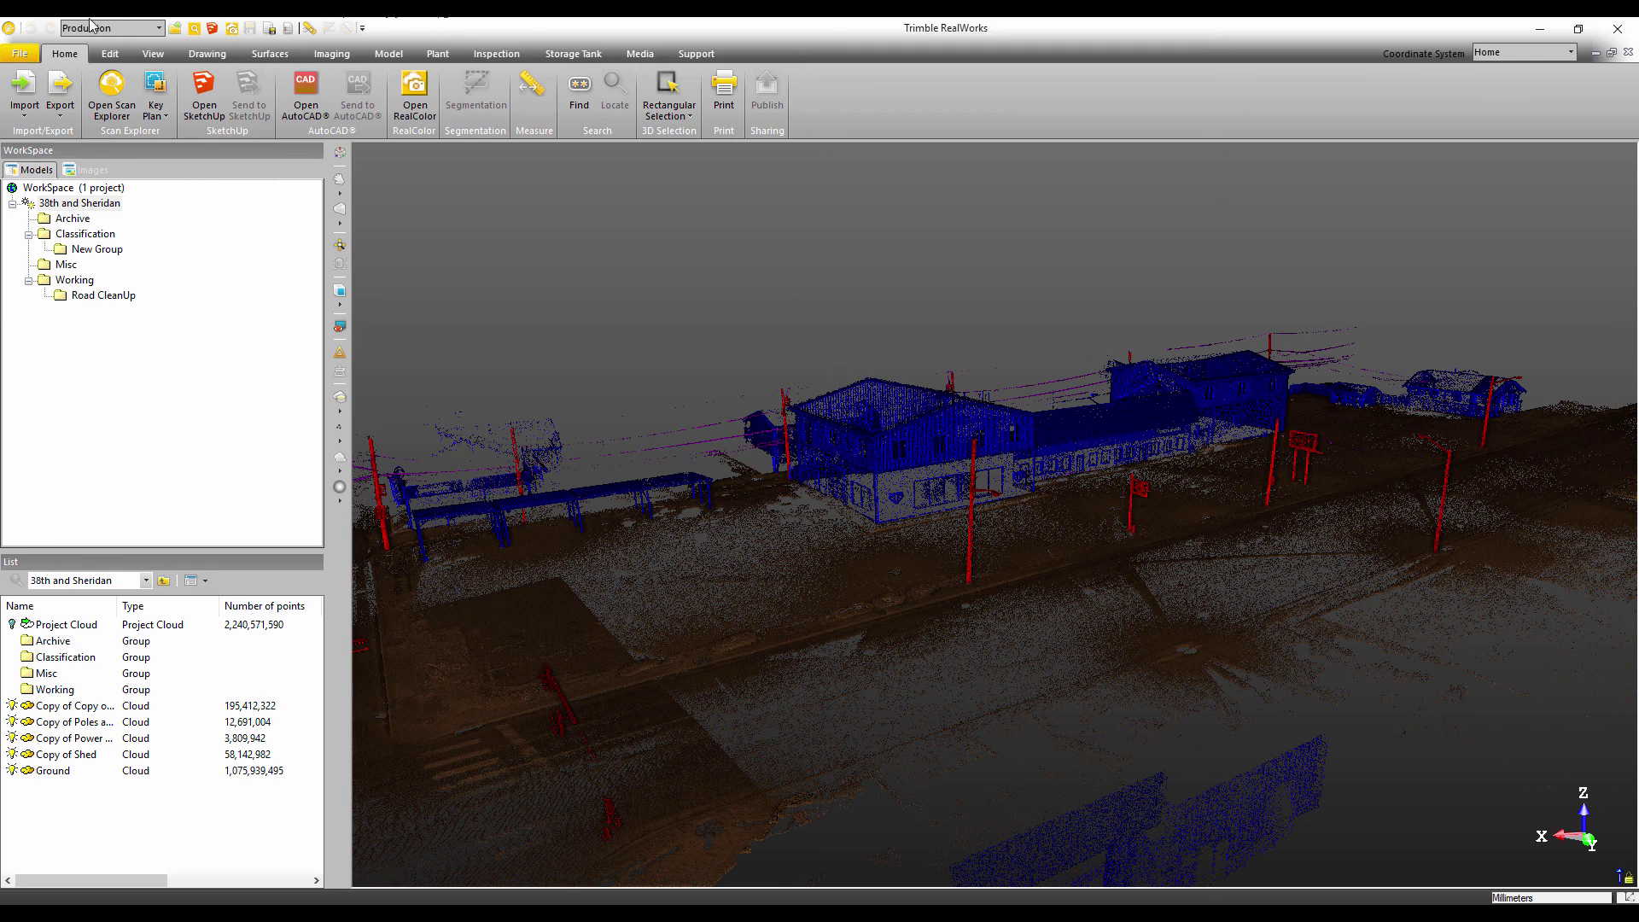
Step: Set up Auto-Classify Outdoor on the Project Cloud to extract only Ground, High Vegetation and Remaining
click(112, 55)
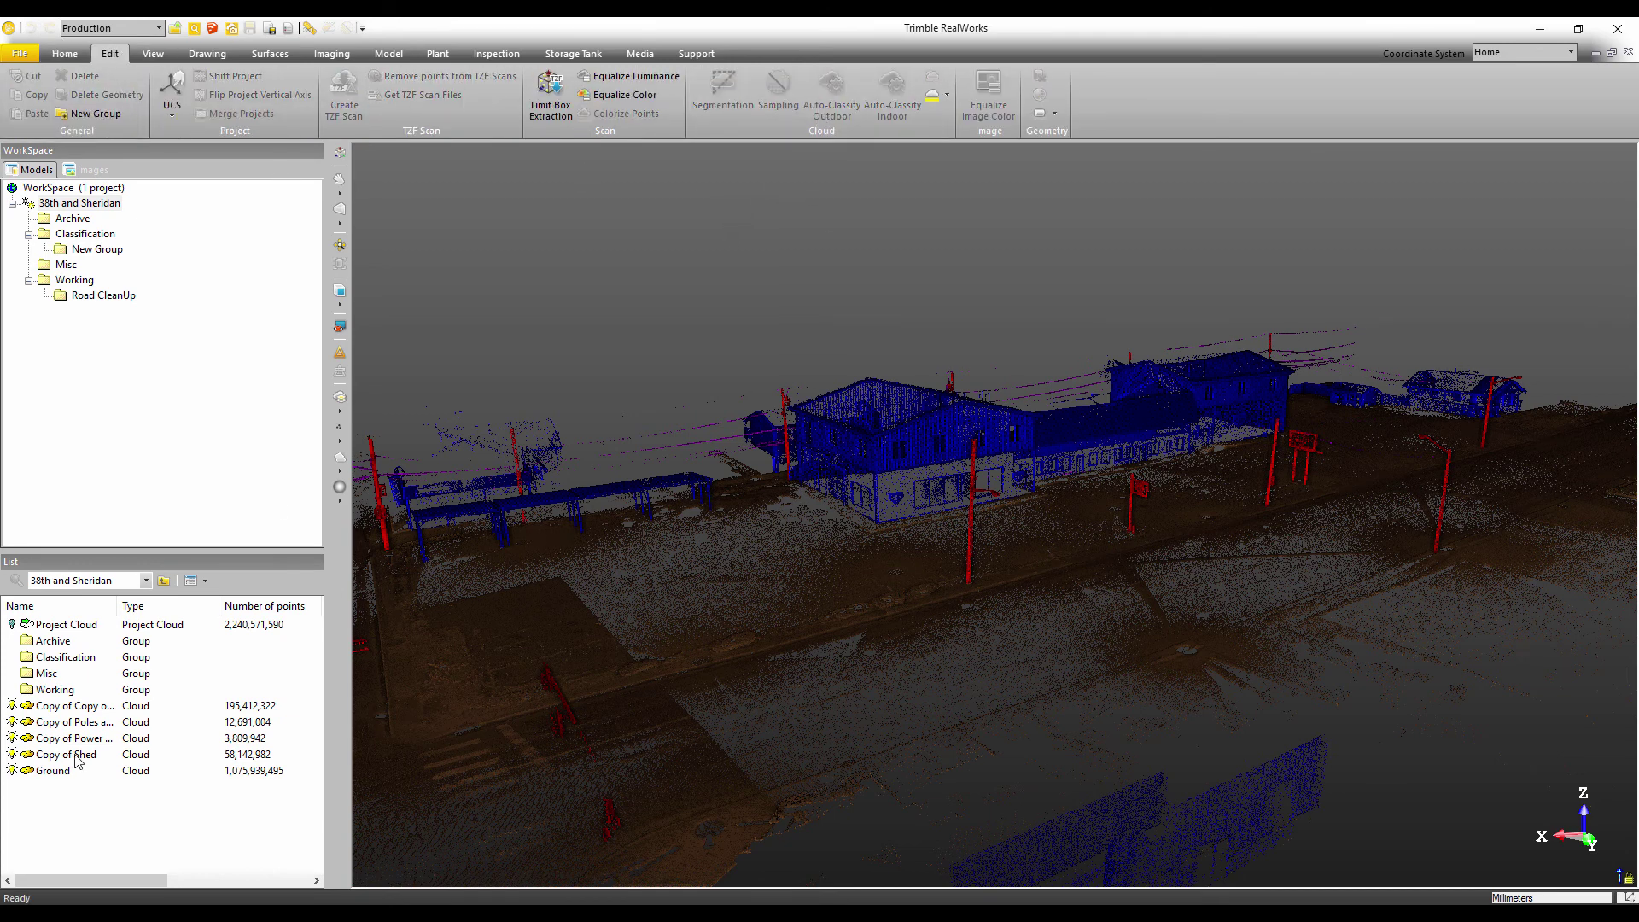
click(80, 626)
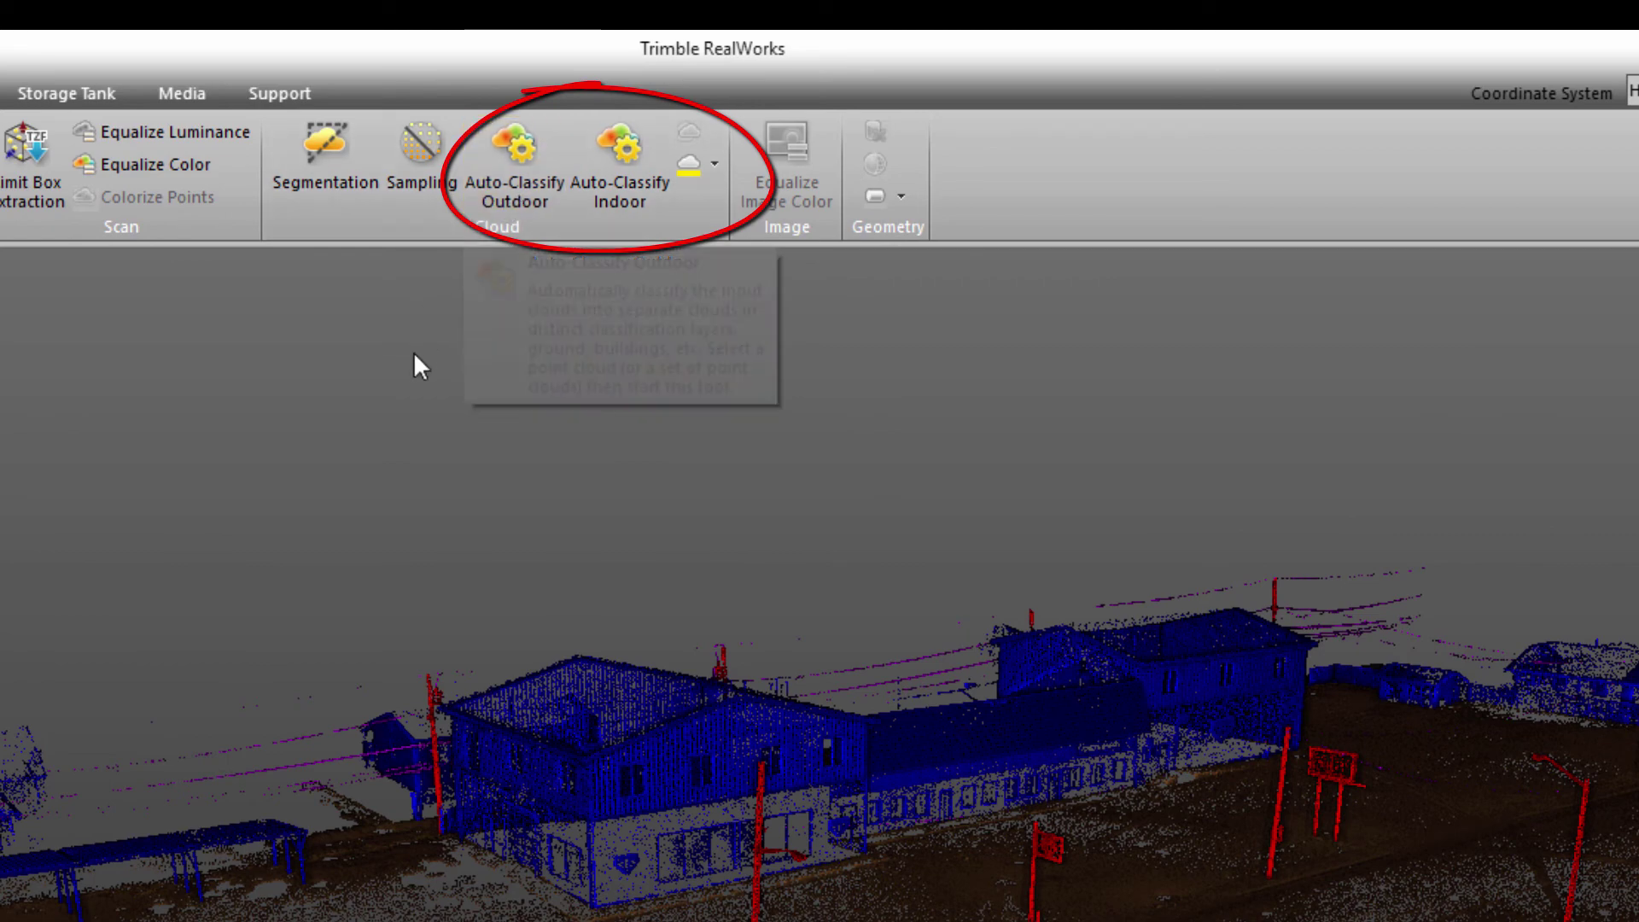
click(521, 140)
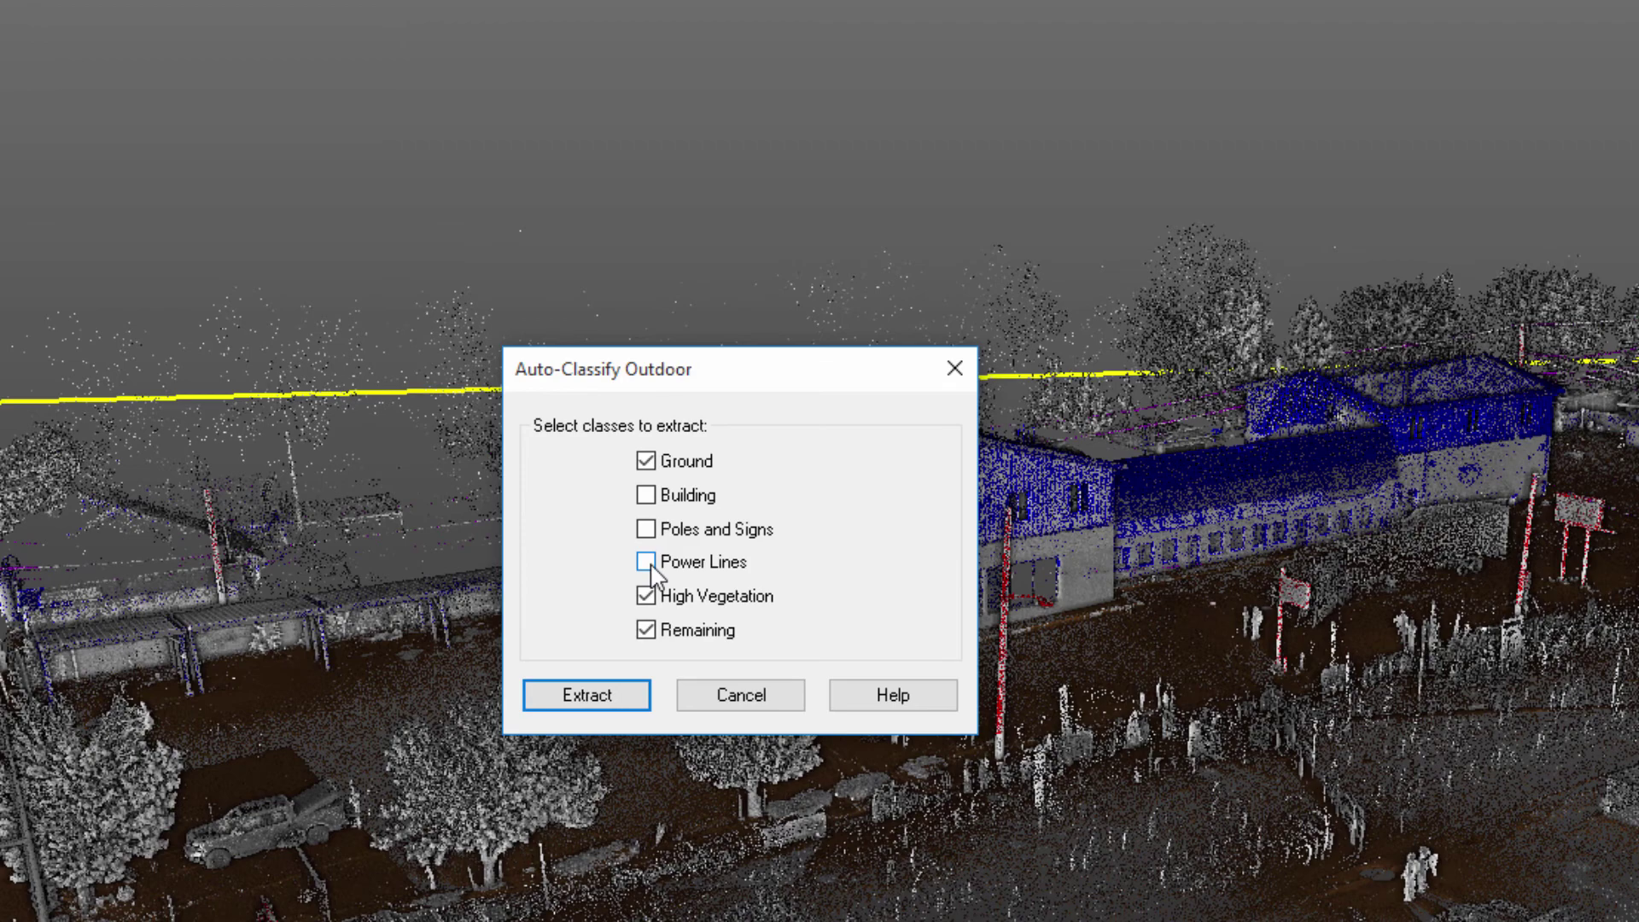
click(647, 564)
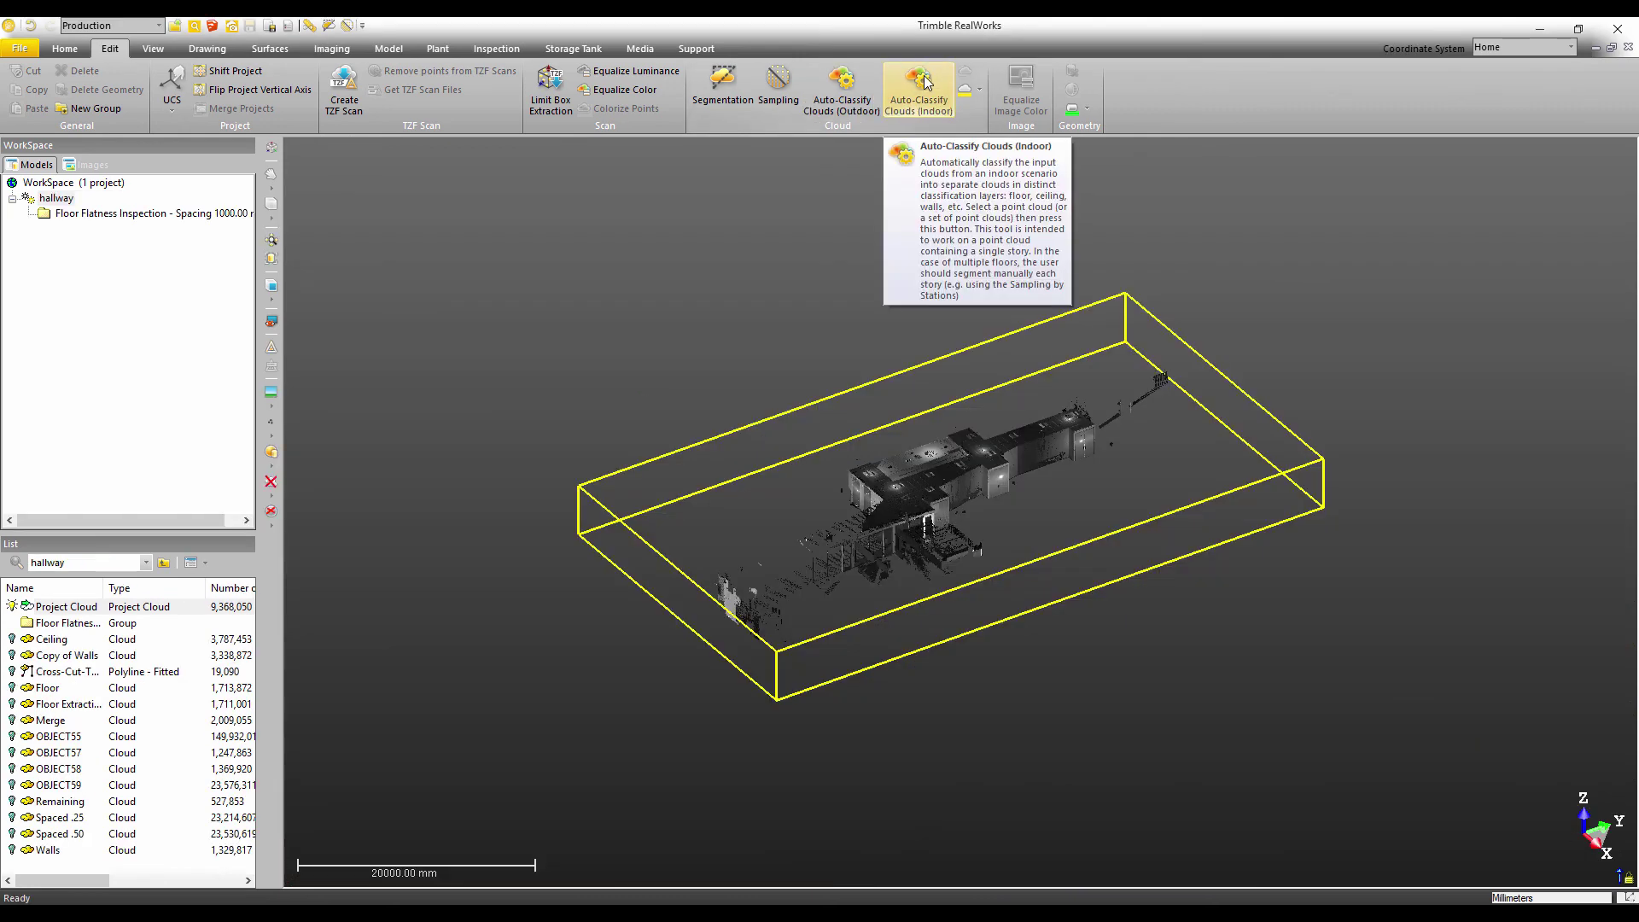
Step: Run Auto-Classify Indoor on the hallway Project Cloud, extracting Floor, Ceiling, Walls and Remaining but not Grating Floor
click(924, 81)
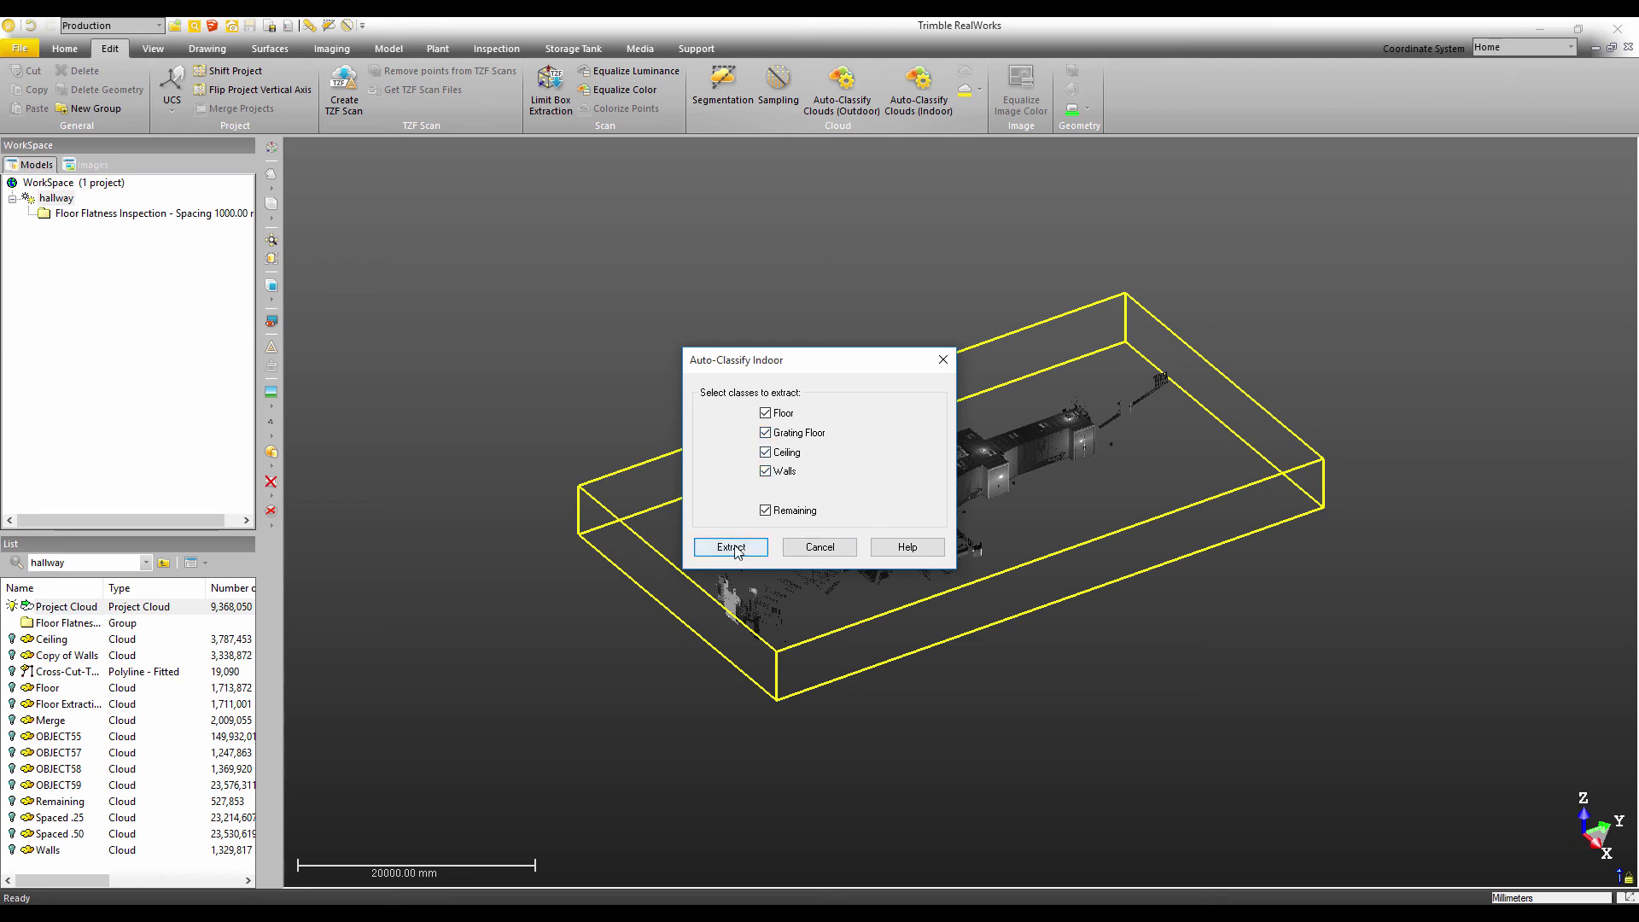
click(782, 435)
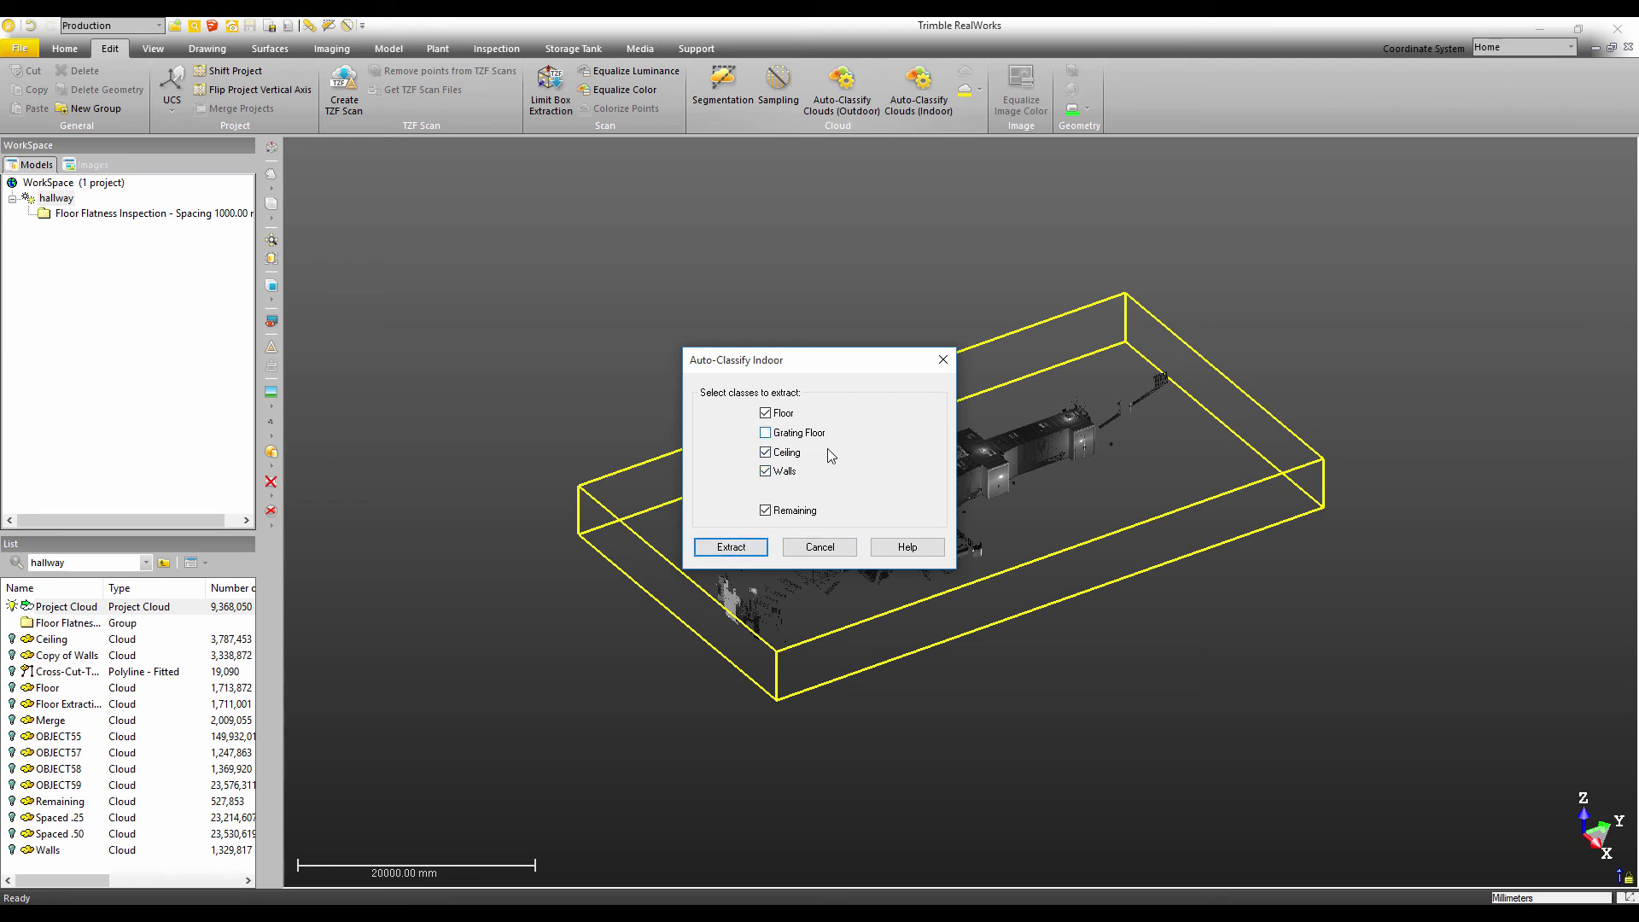
click(719, 551)
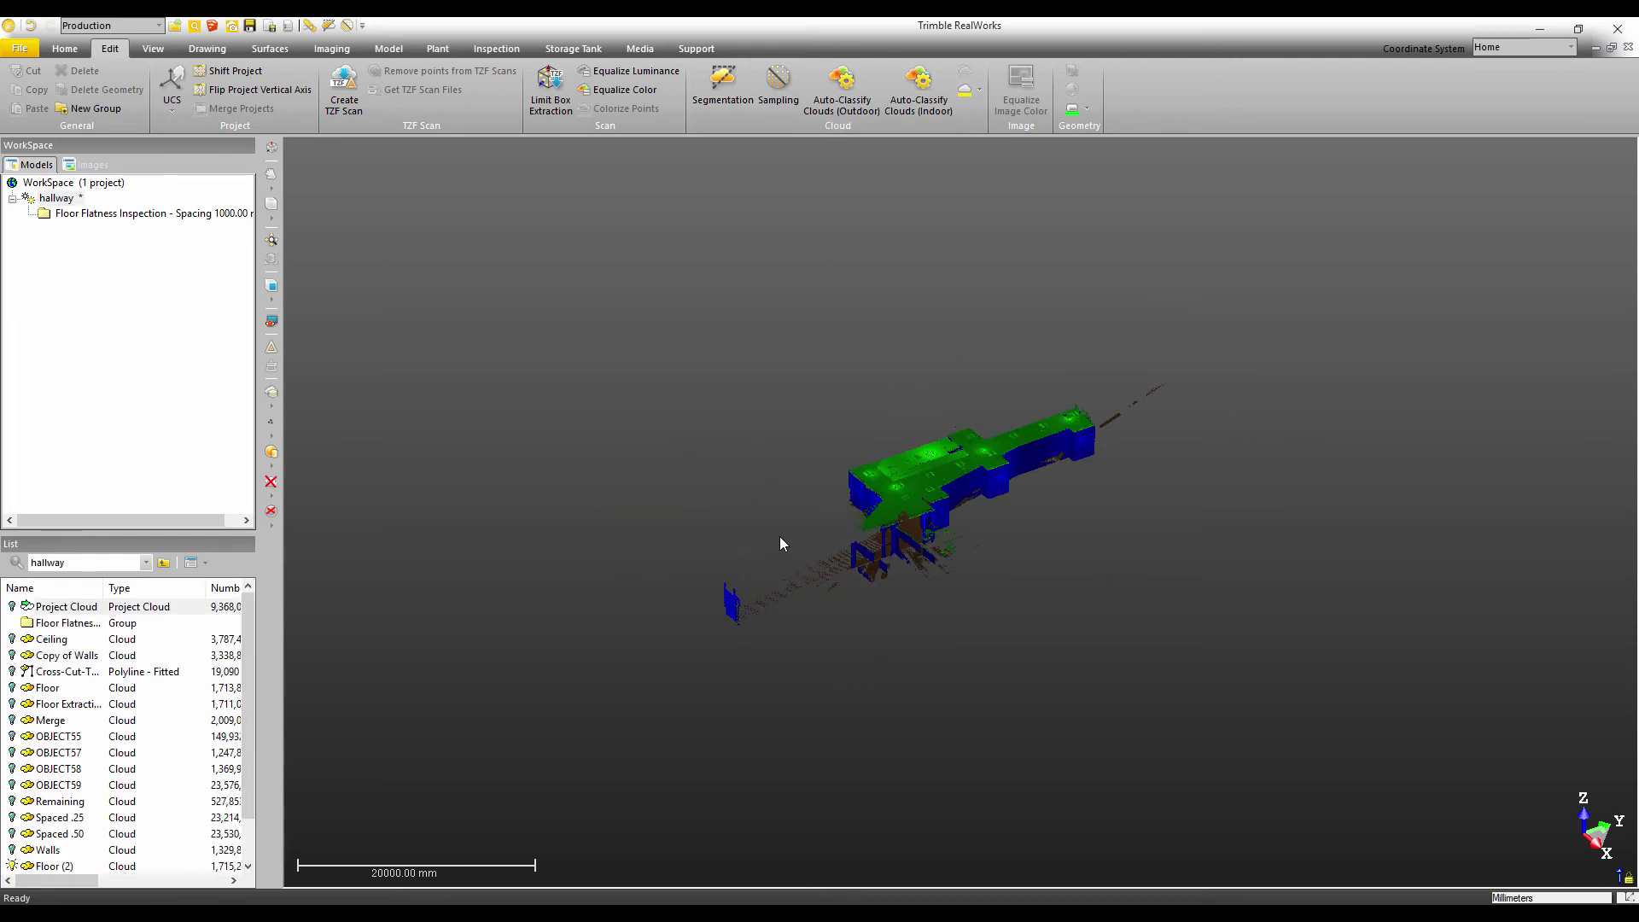
Step: Hide the extracted Ceiling (2) cloud and look inside the classified hallway
scroll(874, 499, up, 5)
drag(914, 490, 1047, 469)
drag(247, 751, 248, 780)
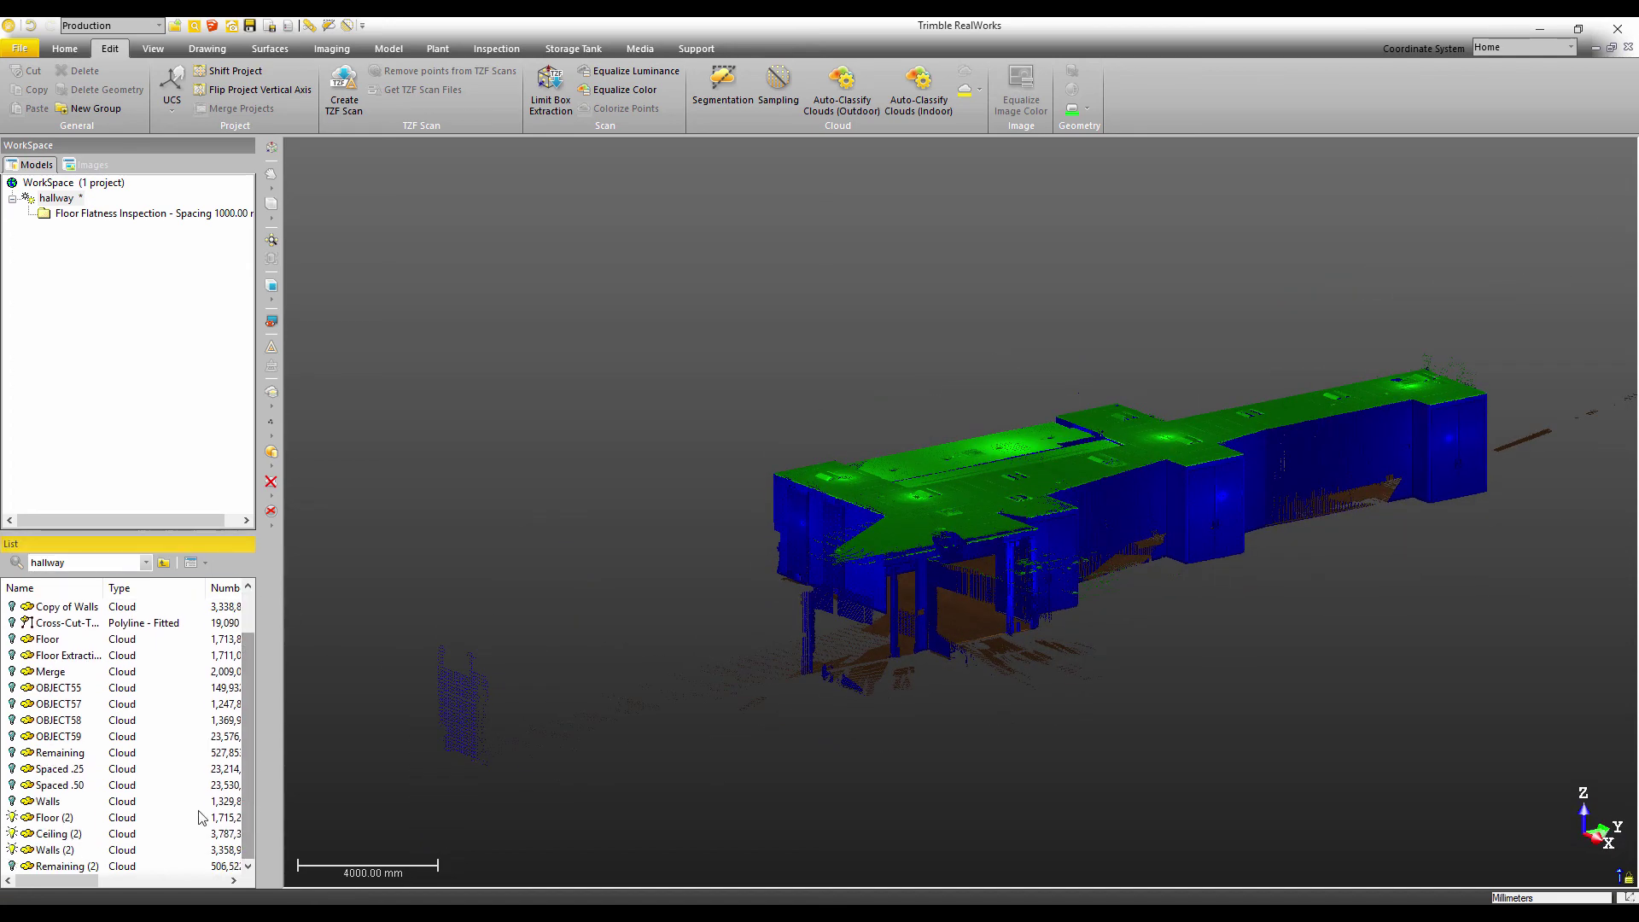
click(12, 834)
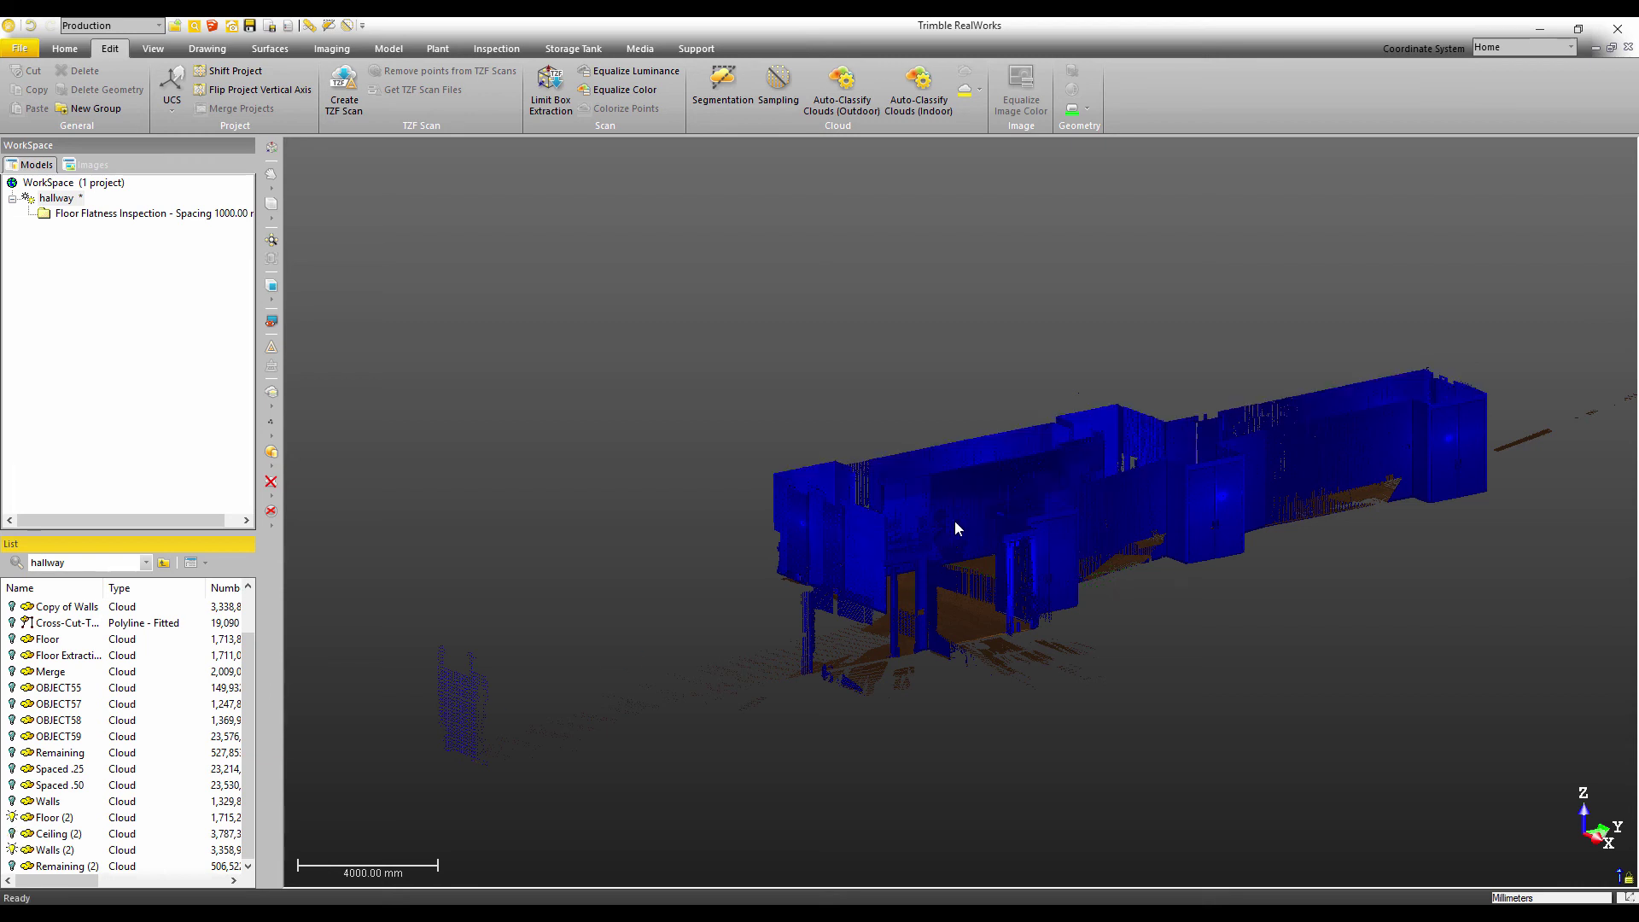
drag(959, 523, 969, 585)
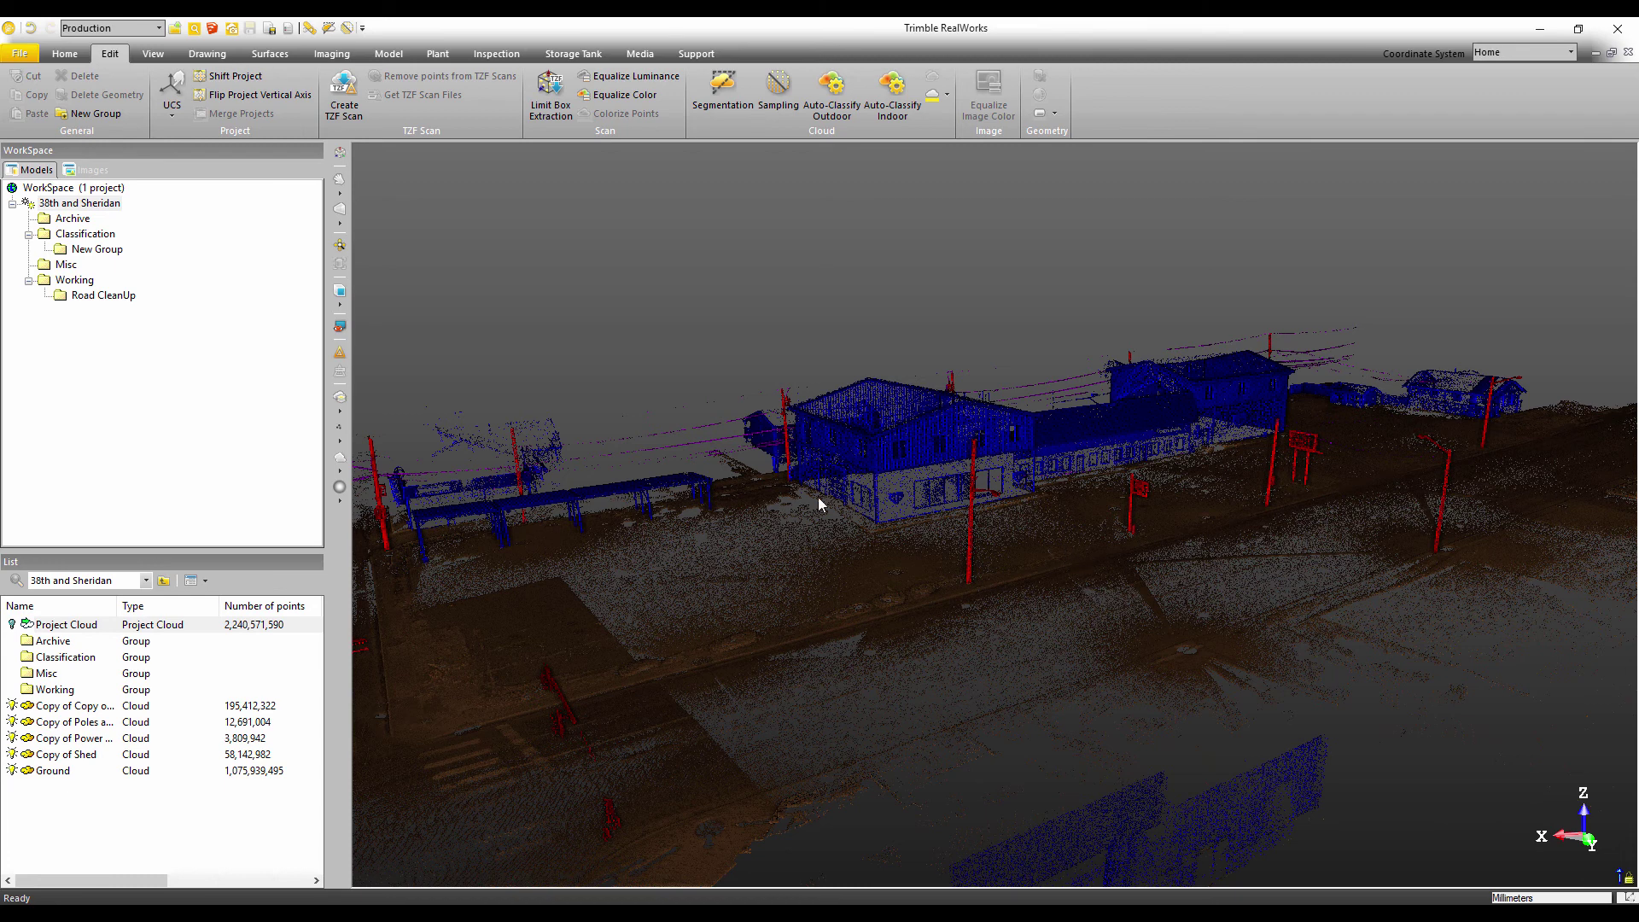
Step: Display the 38th and Sheridan point cloud with Ambient Shading and view it from a higher angle
click(338, 501)
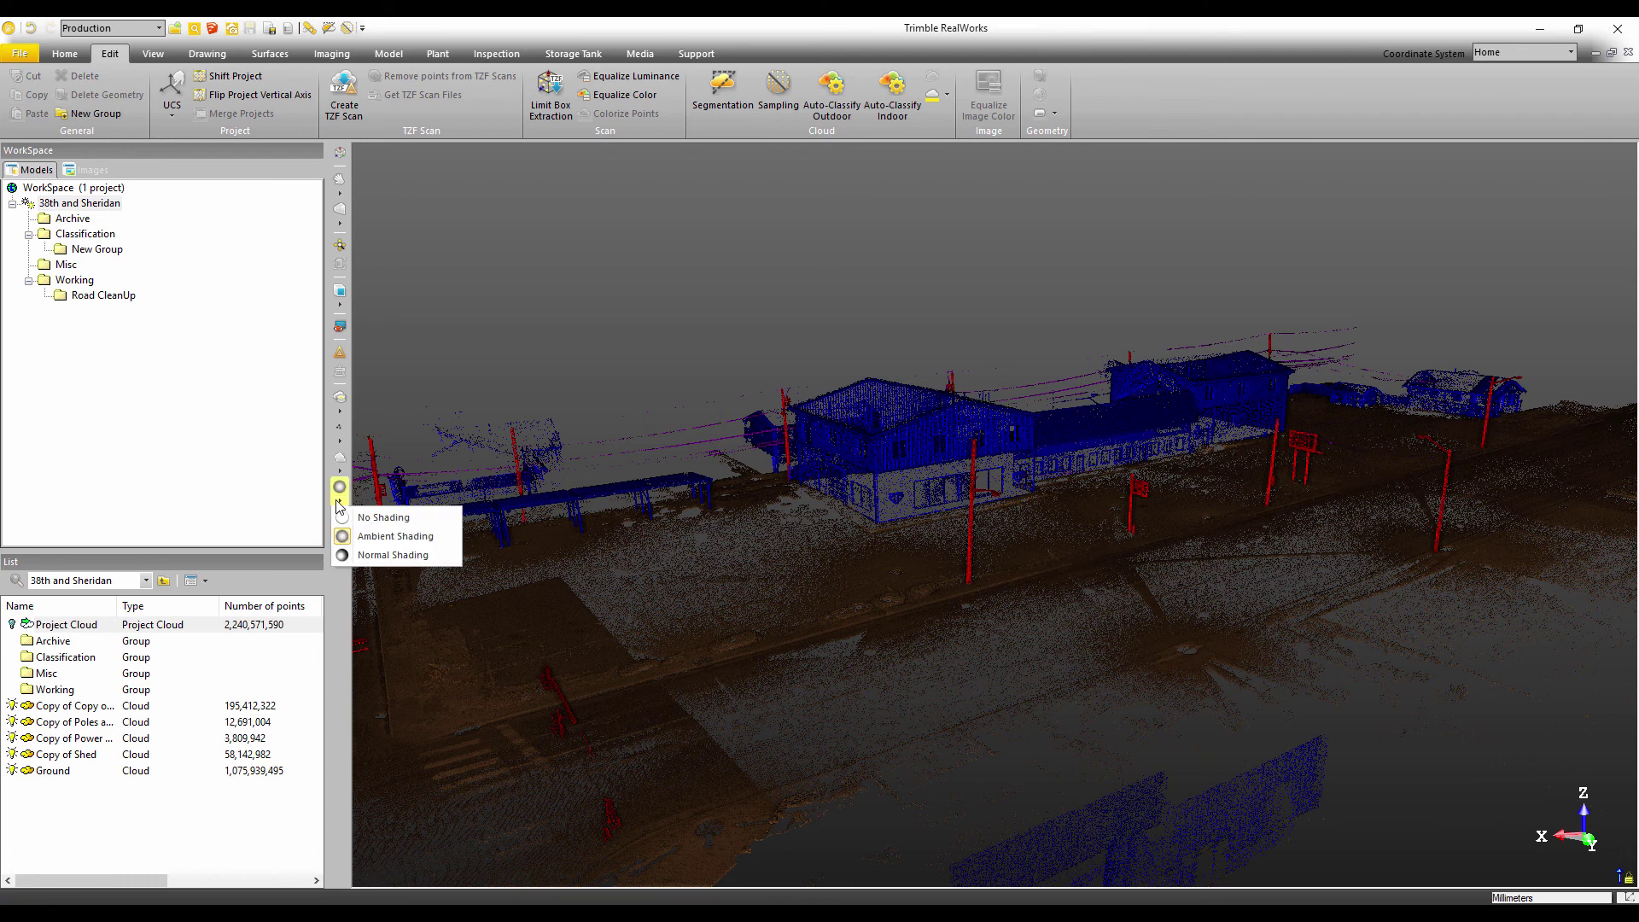
click(414, 535)
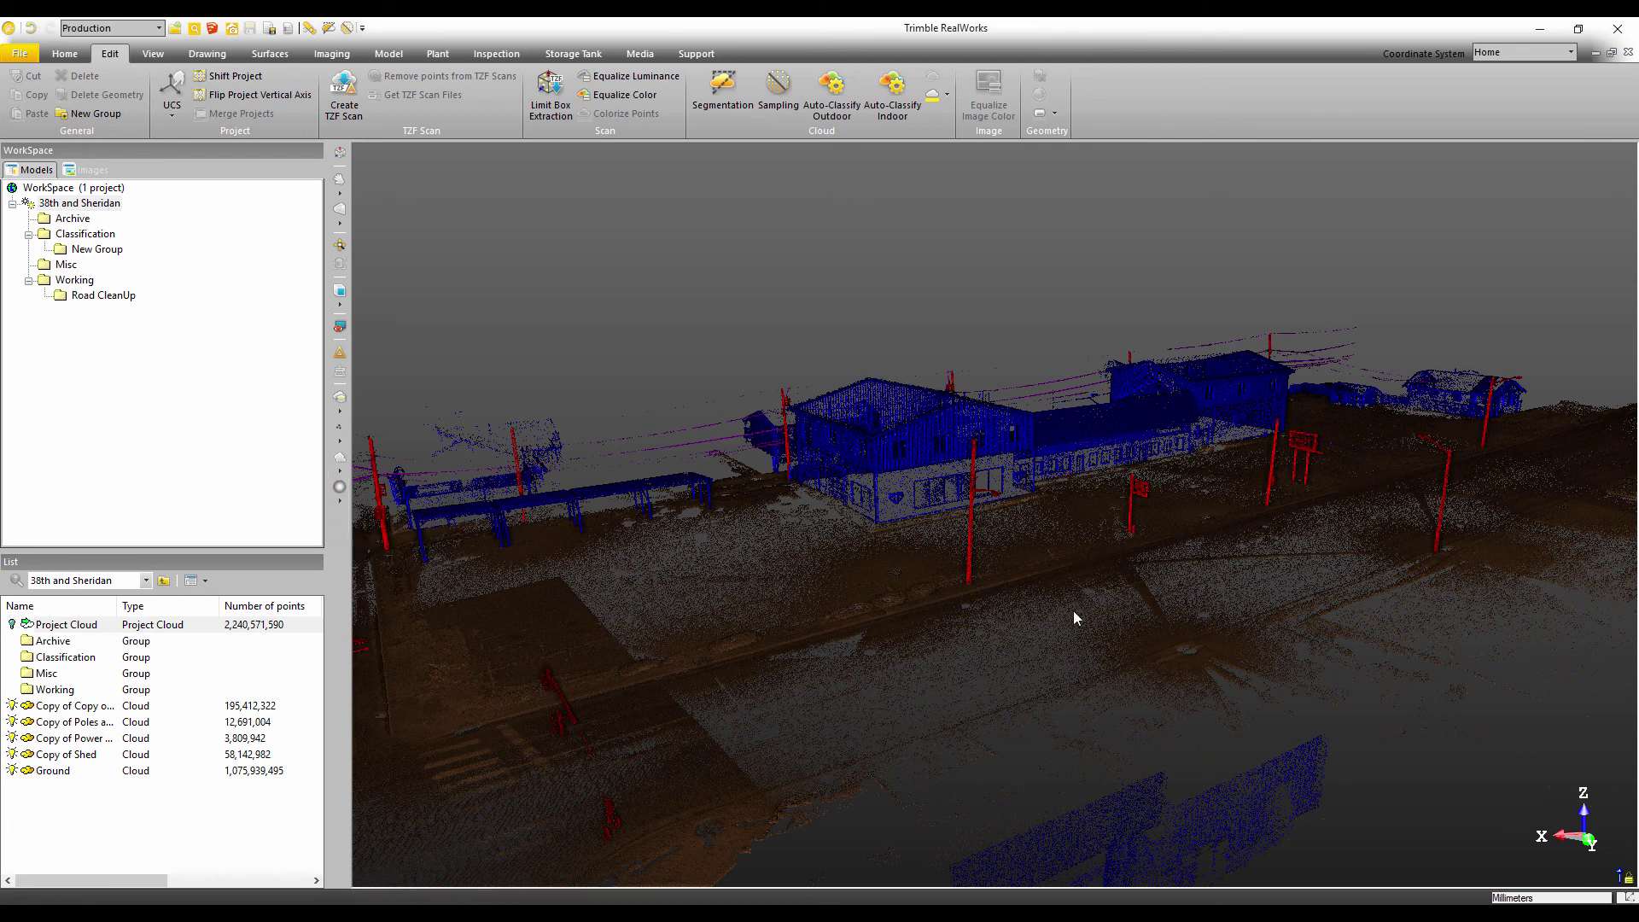
drag(1020, 552, 1061, 575)
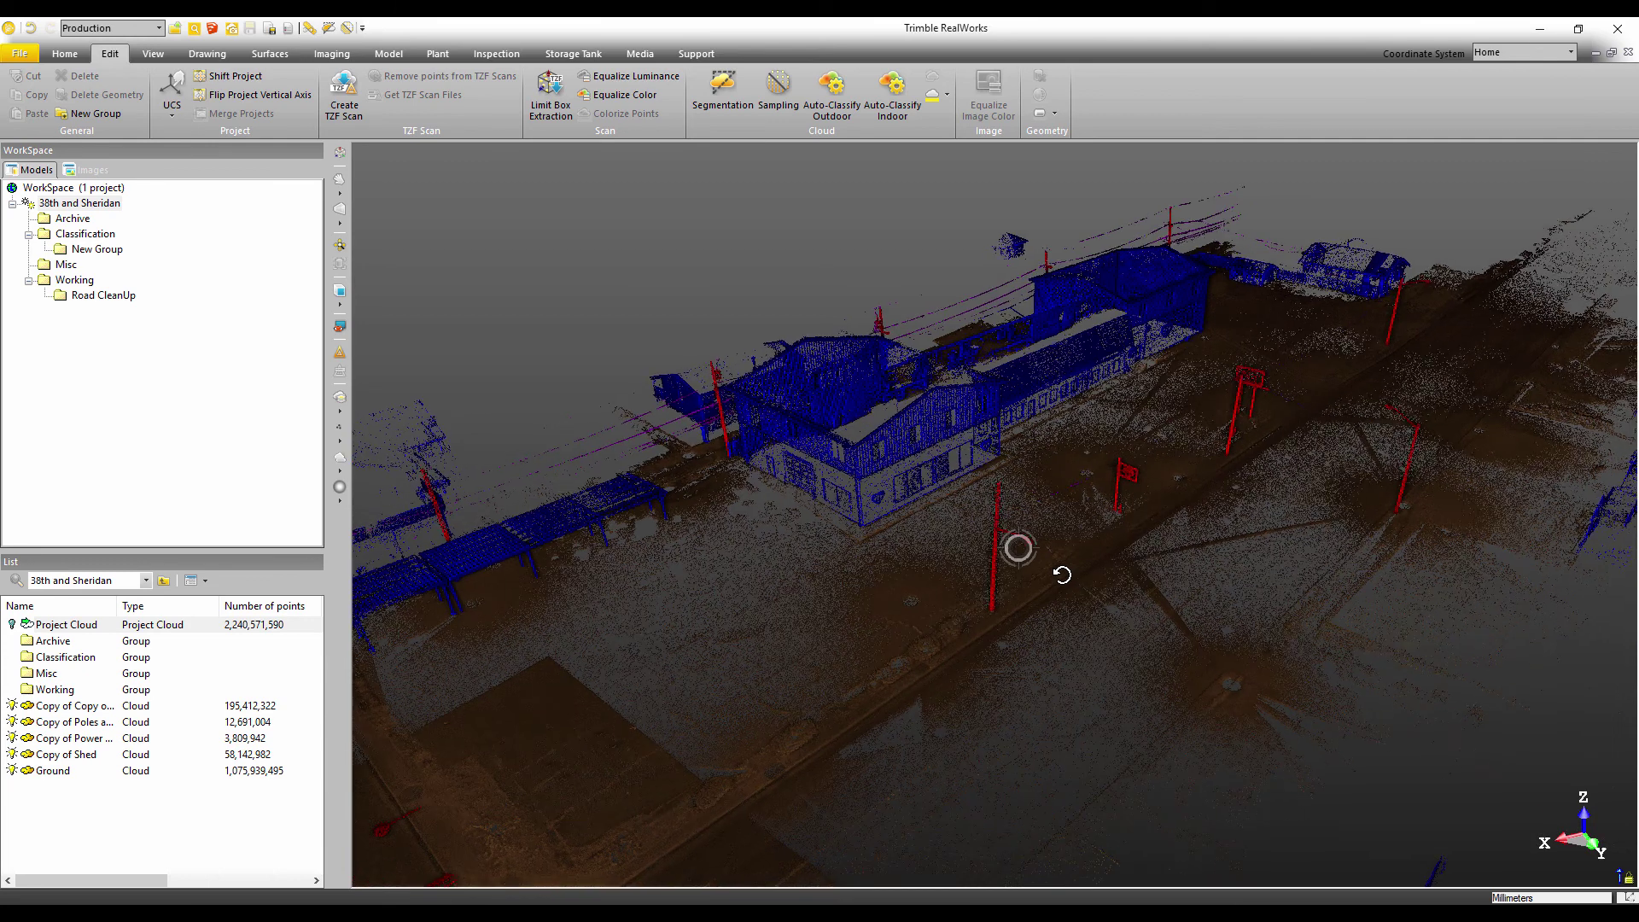
Step: Display the point cloud with No Shading for comparison, and switch it to Normal Shading
click(341, 502)
click(386, 517)
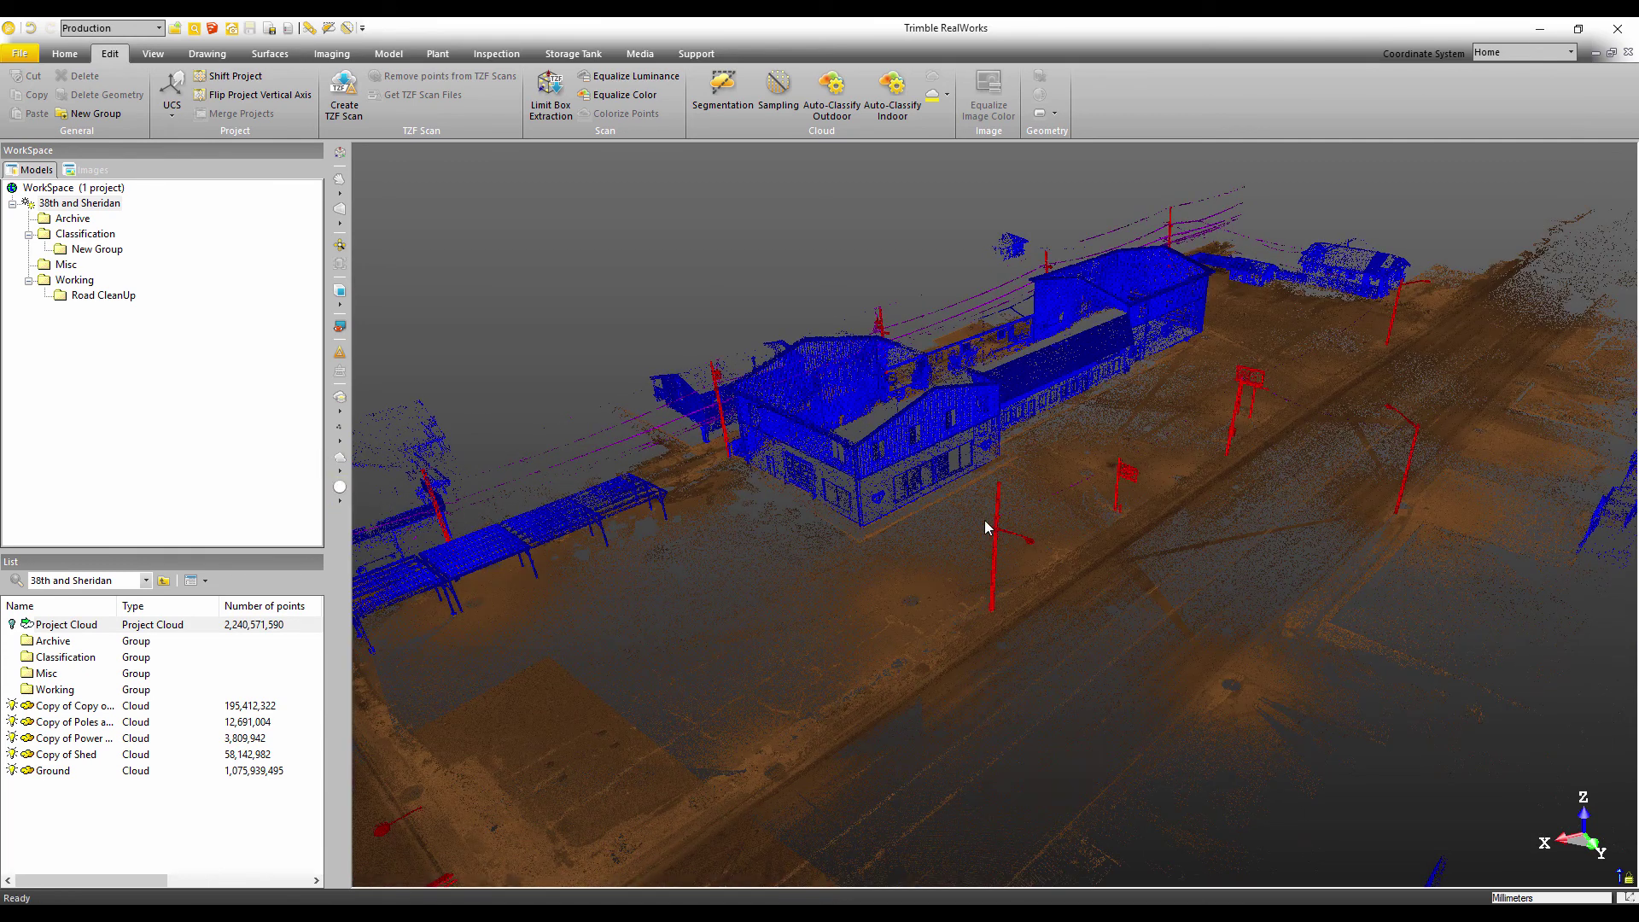
drag(985, 519, 944, 494)
click(341, 502)
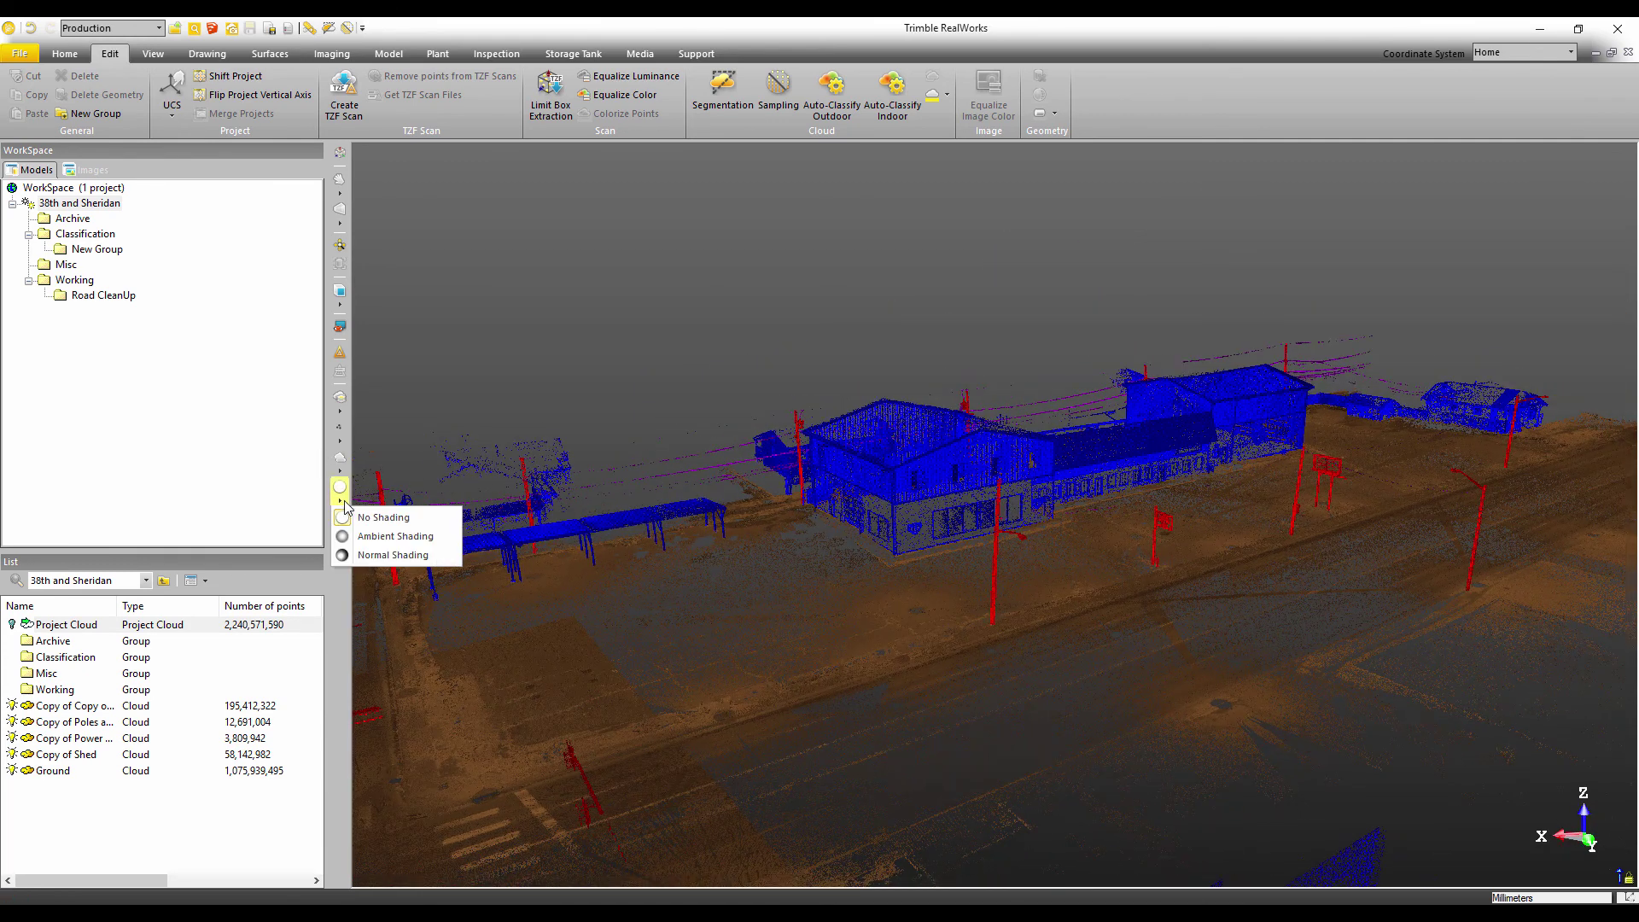
click(388, 555)
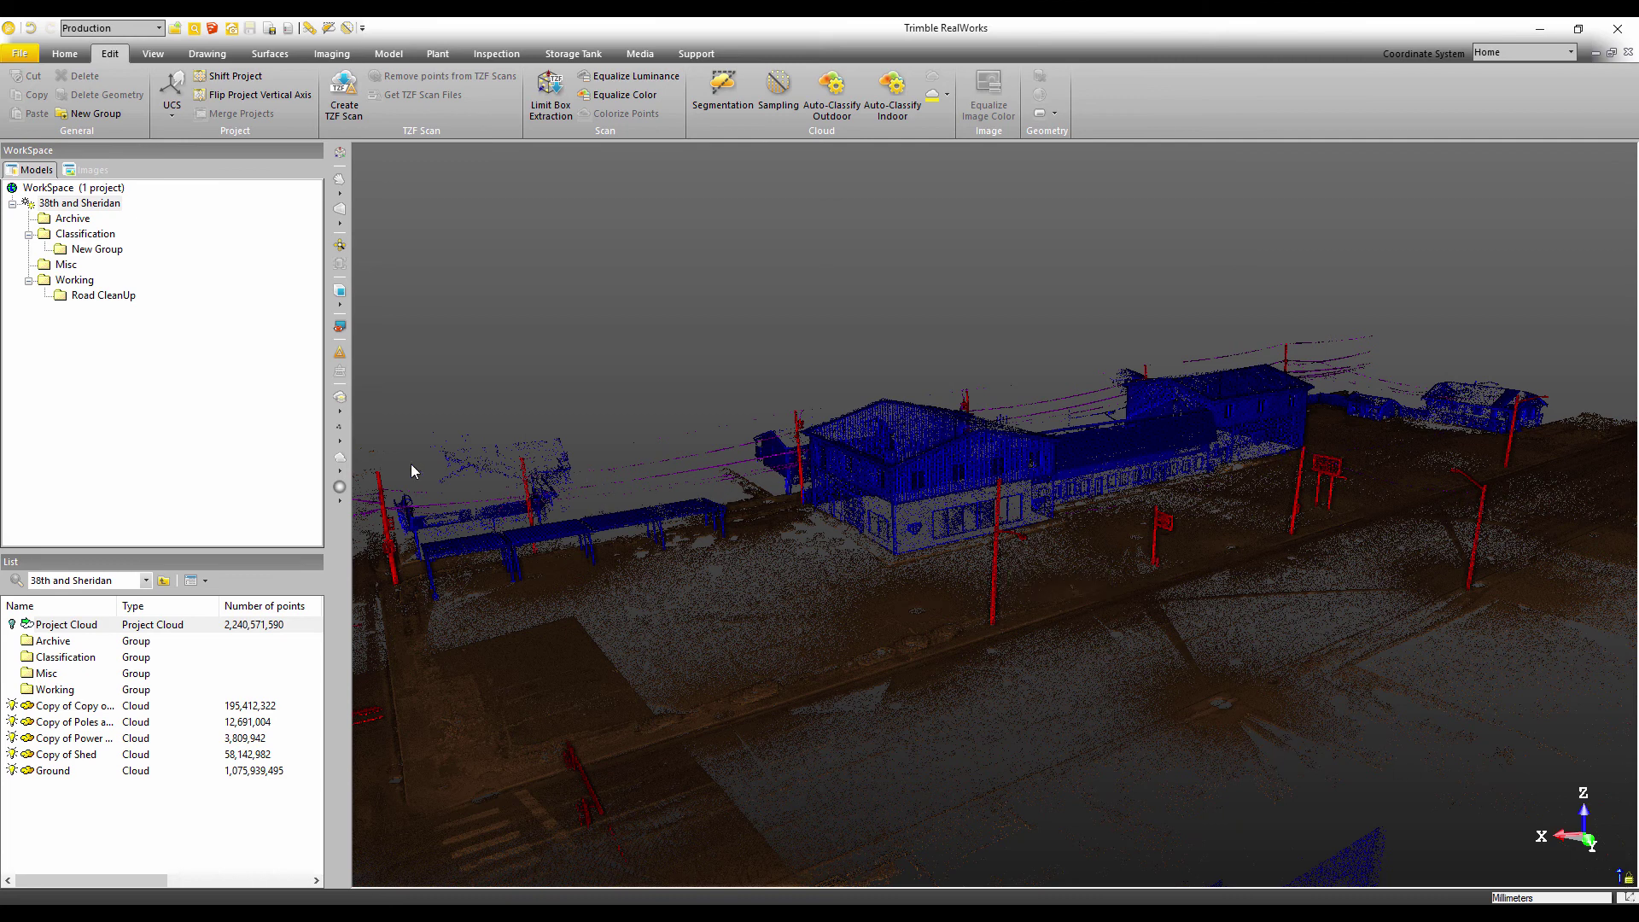
Step: Apply the Outline rendering filter to the 38th and Sheridan point cloud
click(341, 469)
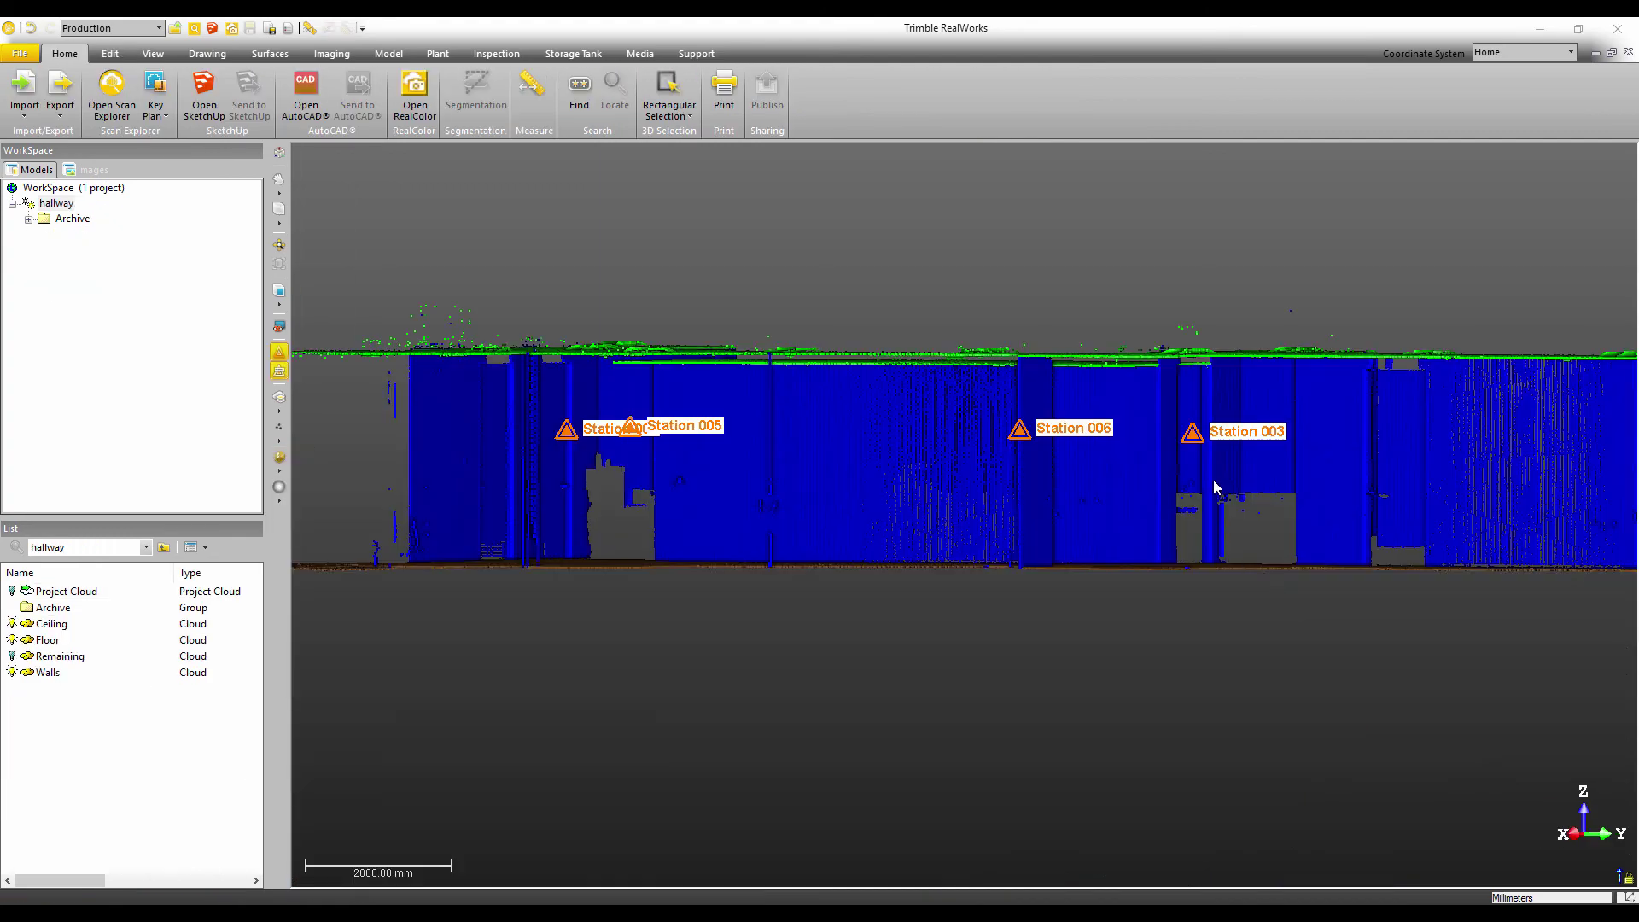
drag(1196, 476, 926, 473)
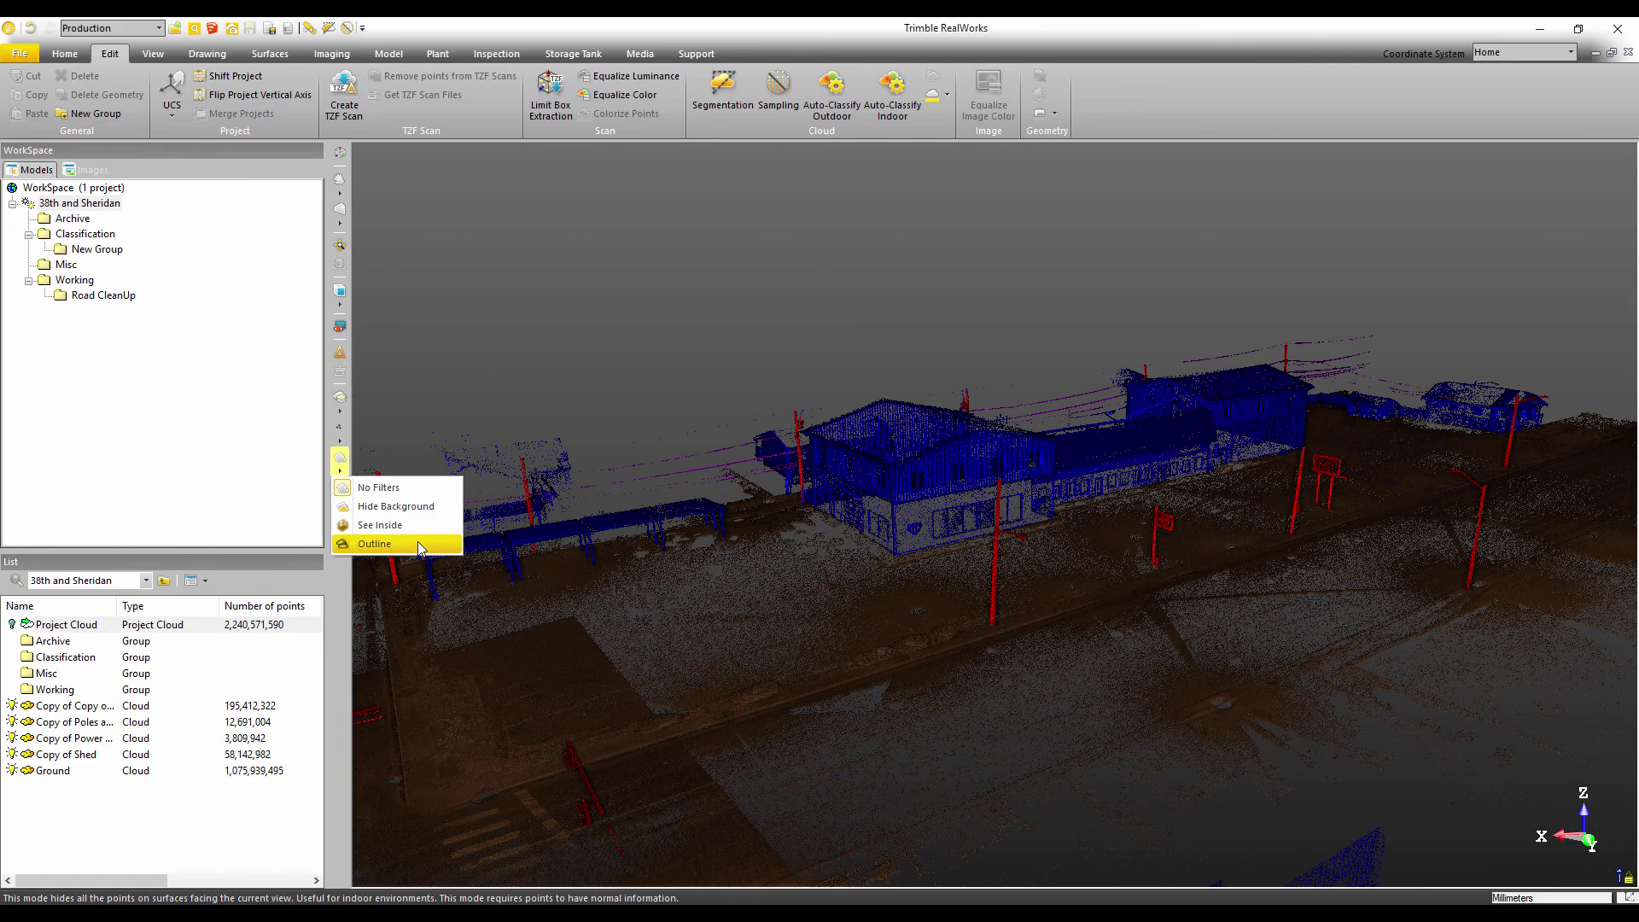
click(418, 544)
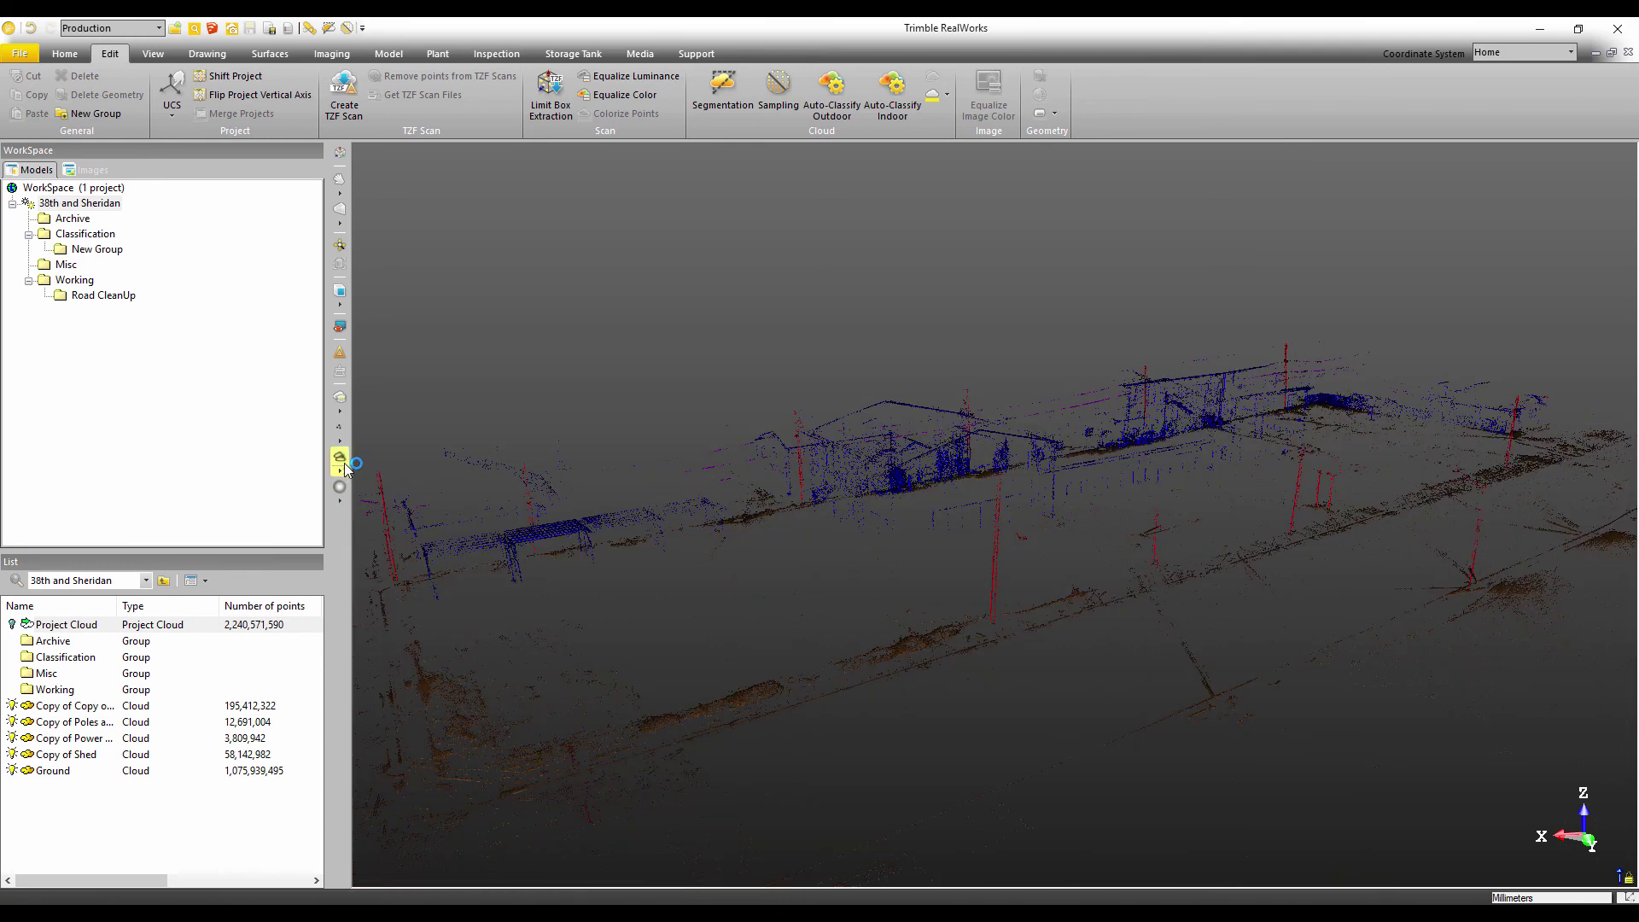
Step: Show the outlined point cloud in the Top view and change its projection mode
click(342, 306)
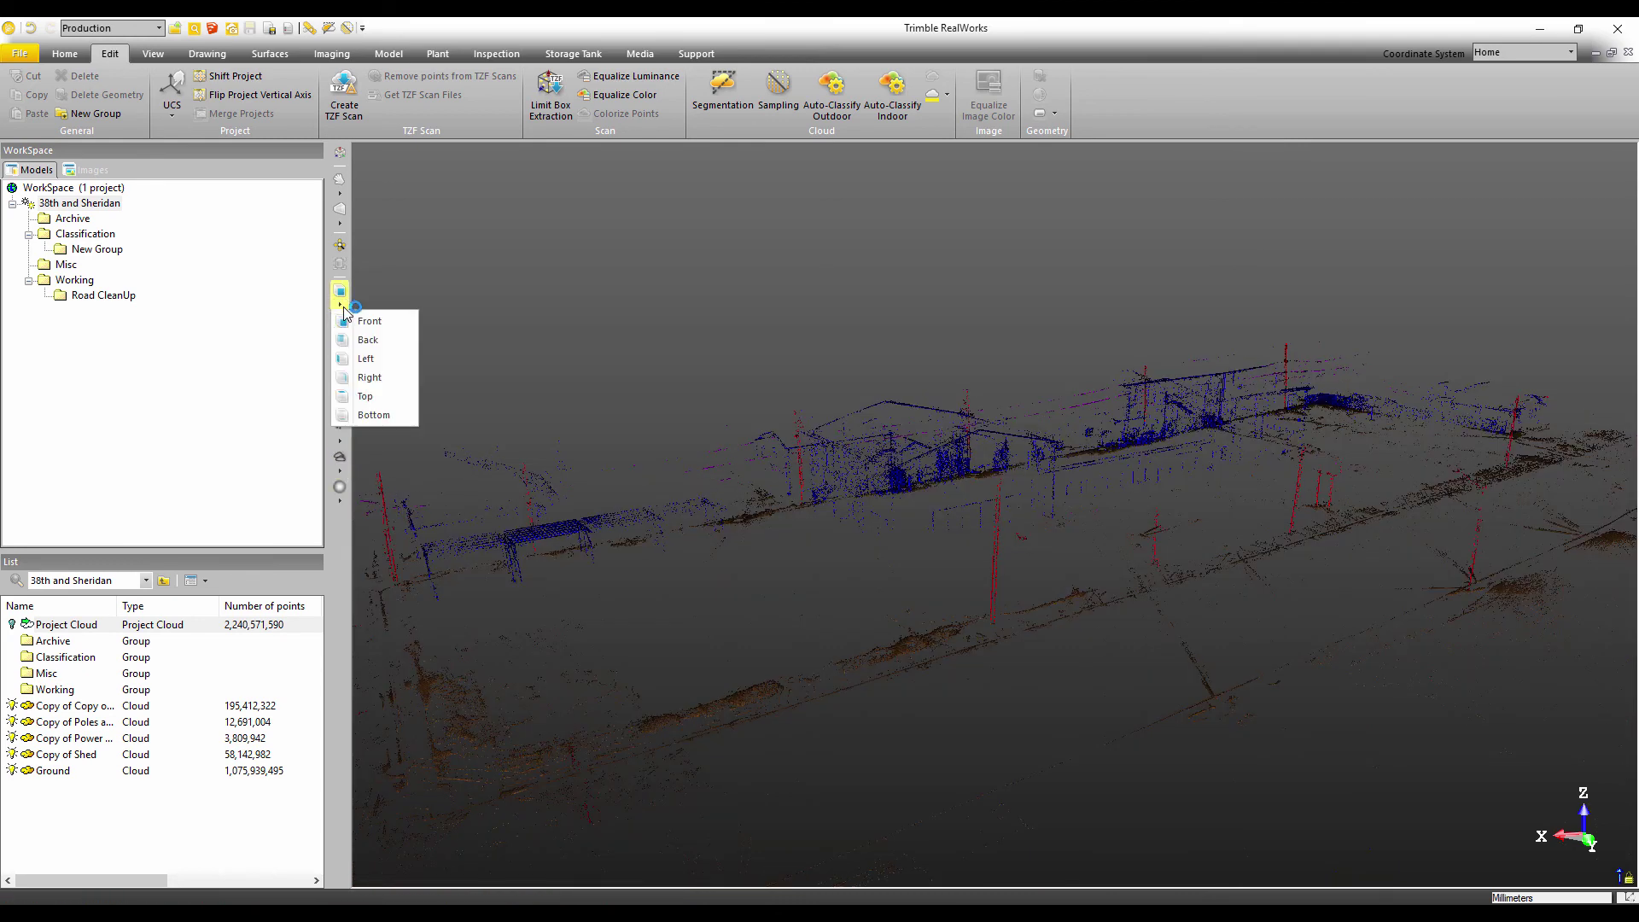
click(367, 396)
scroll(751, 633, down, 5)
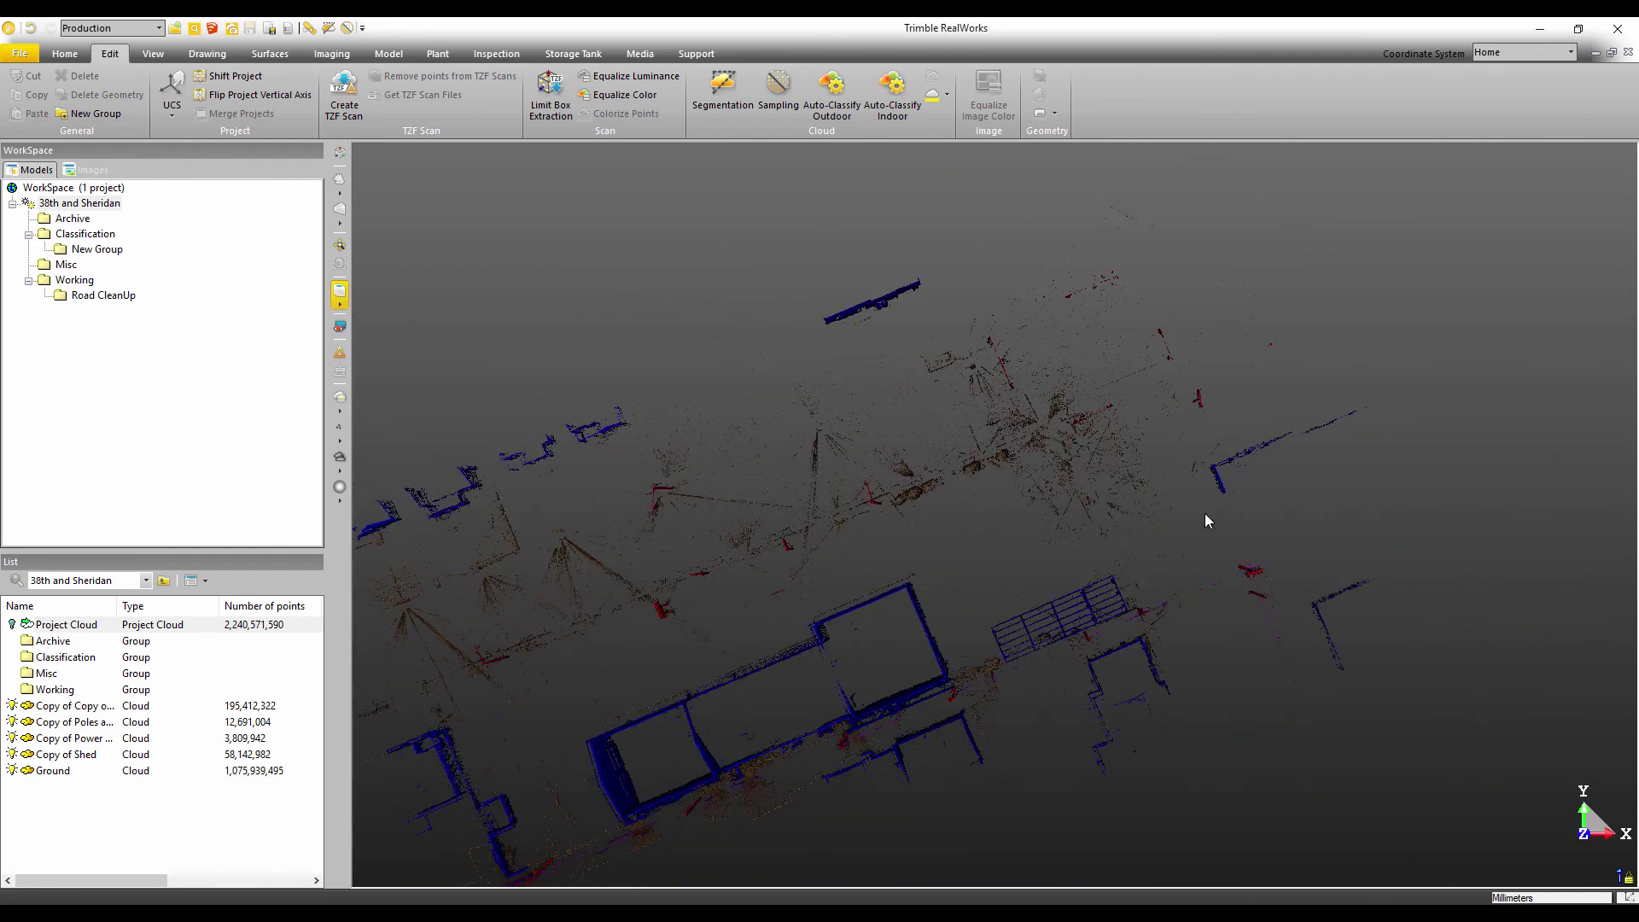
click(340, 223)
click(371, 256)
middle_drag(905, 609, 900, 543)
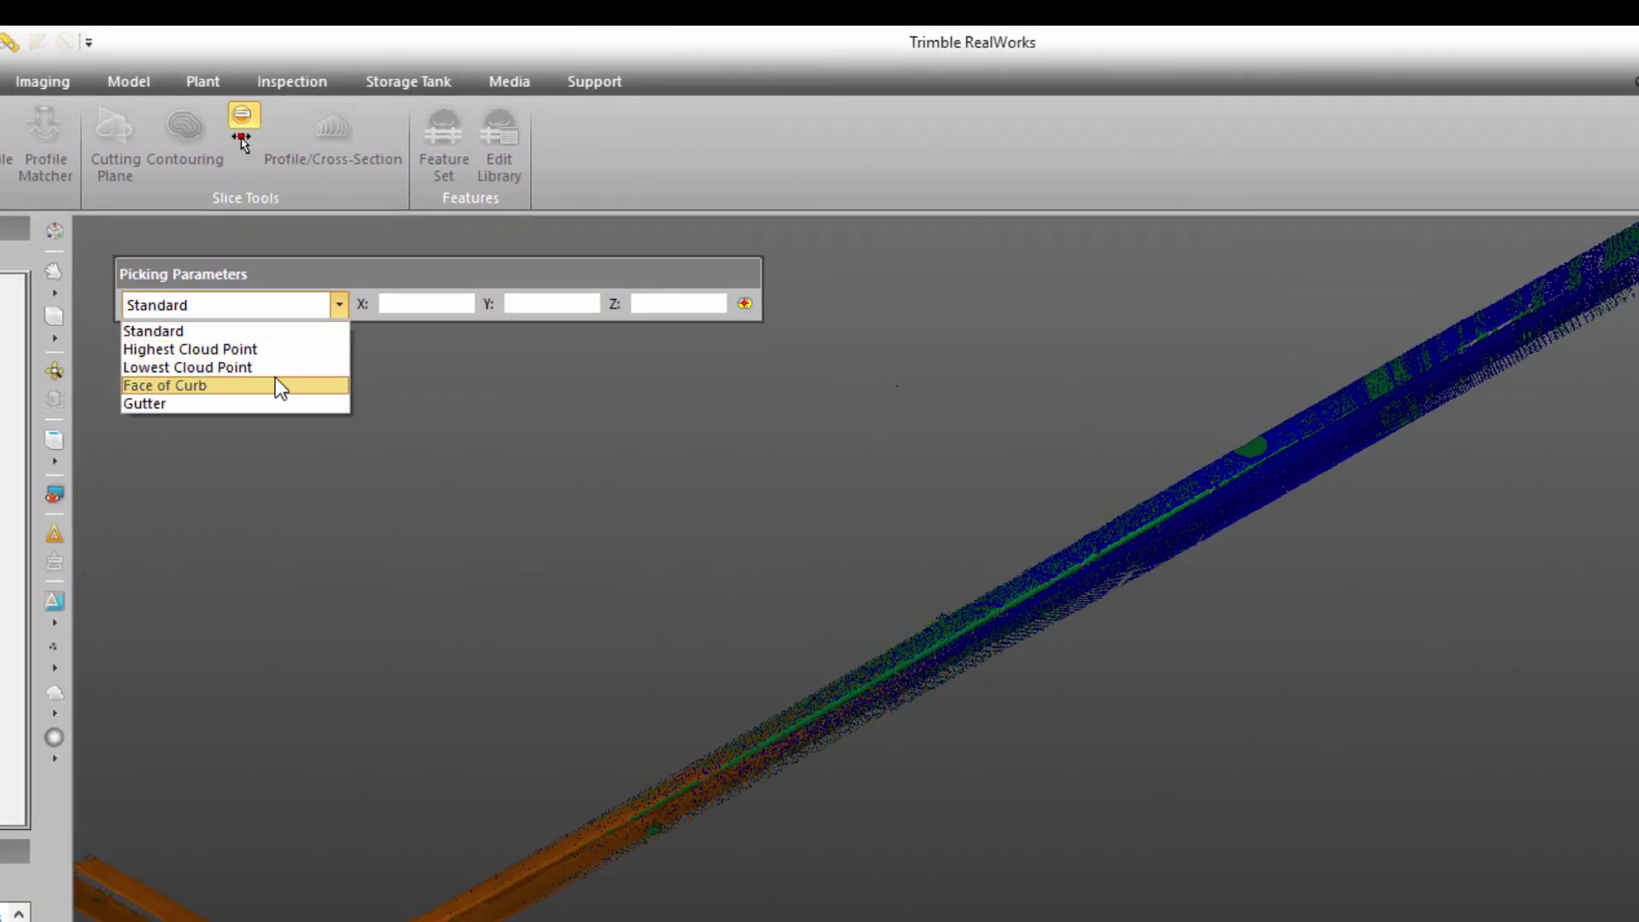
Step: Set the picking mode to Face of Curb and pick four Top Curb feature points along the curb edge
click(195, 389)
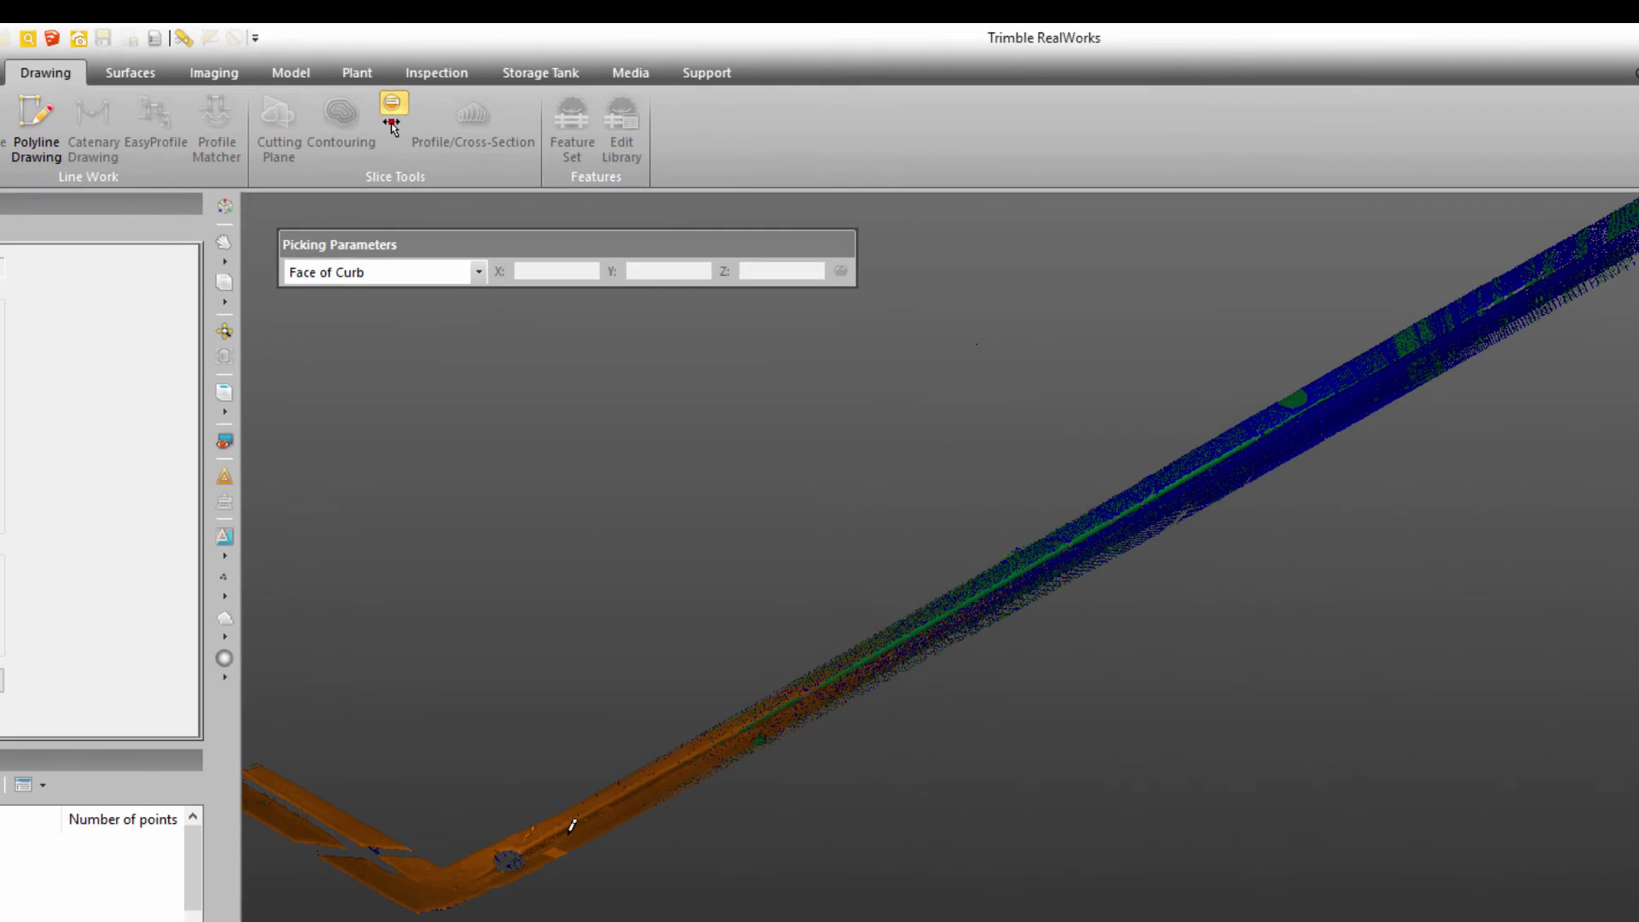
click(570, 821)
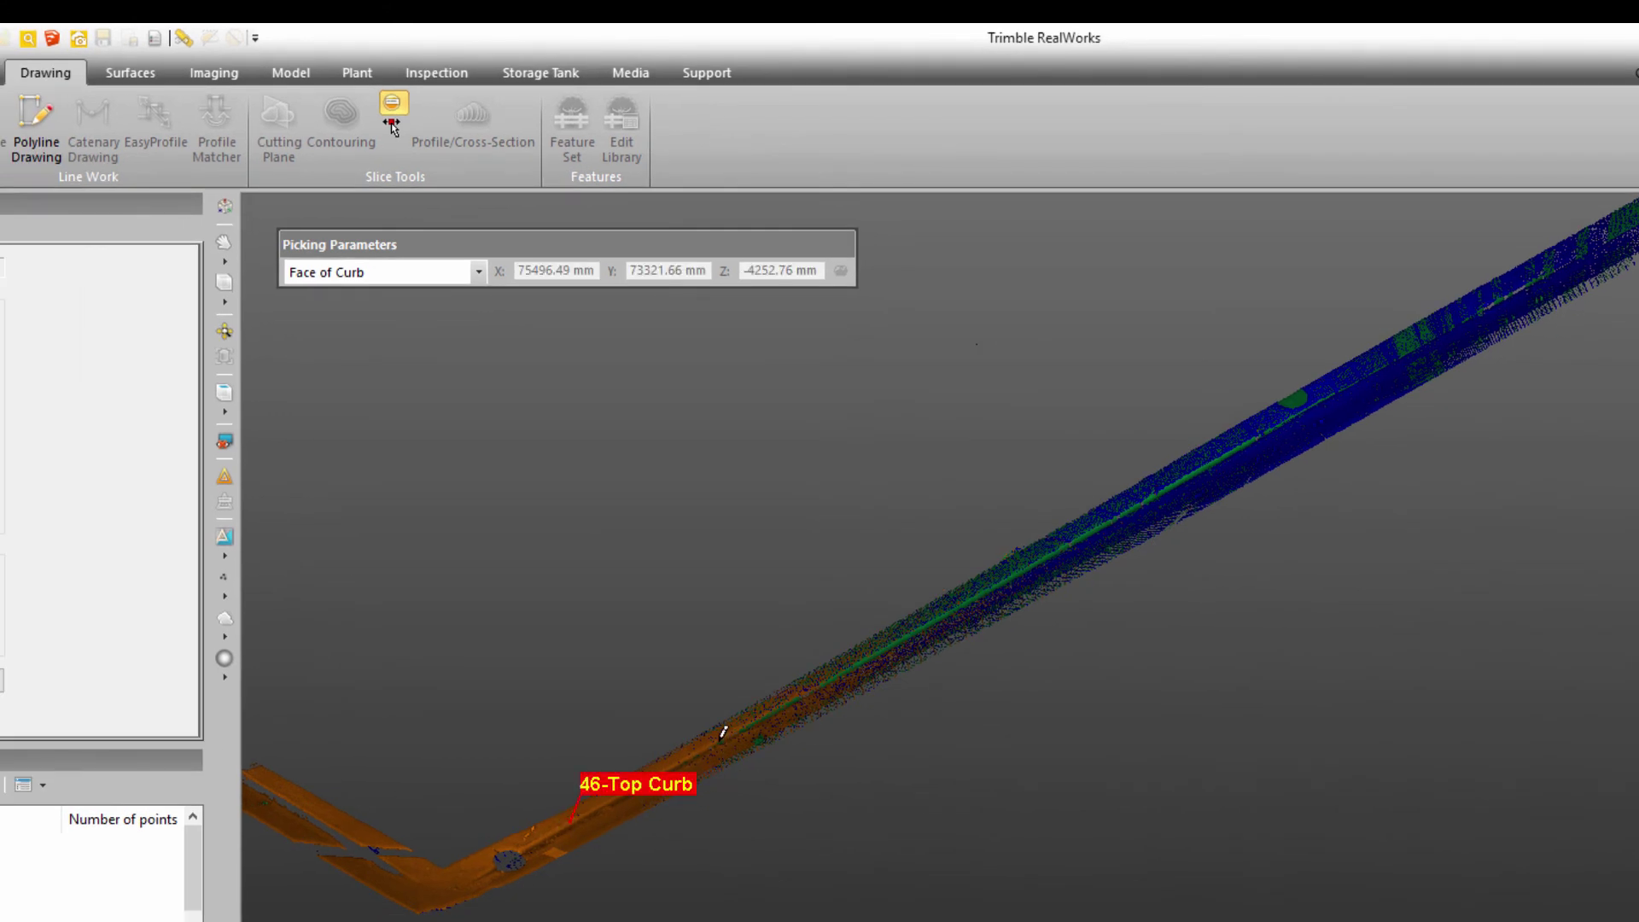
click(724, 732)
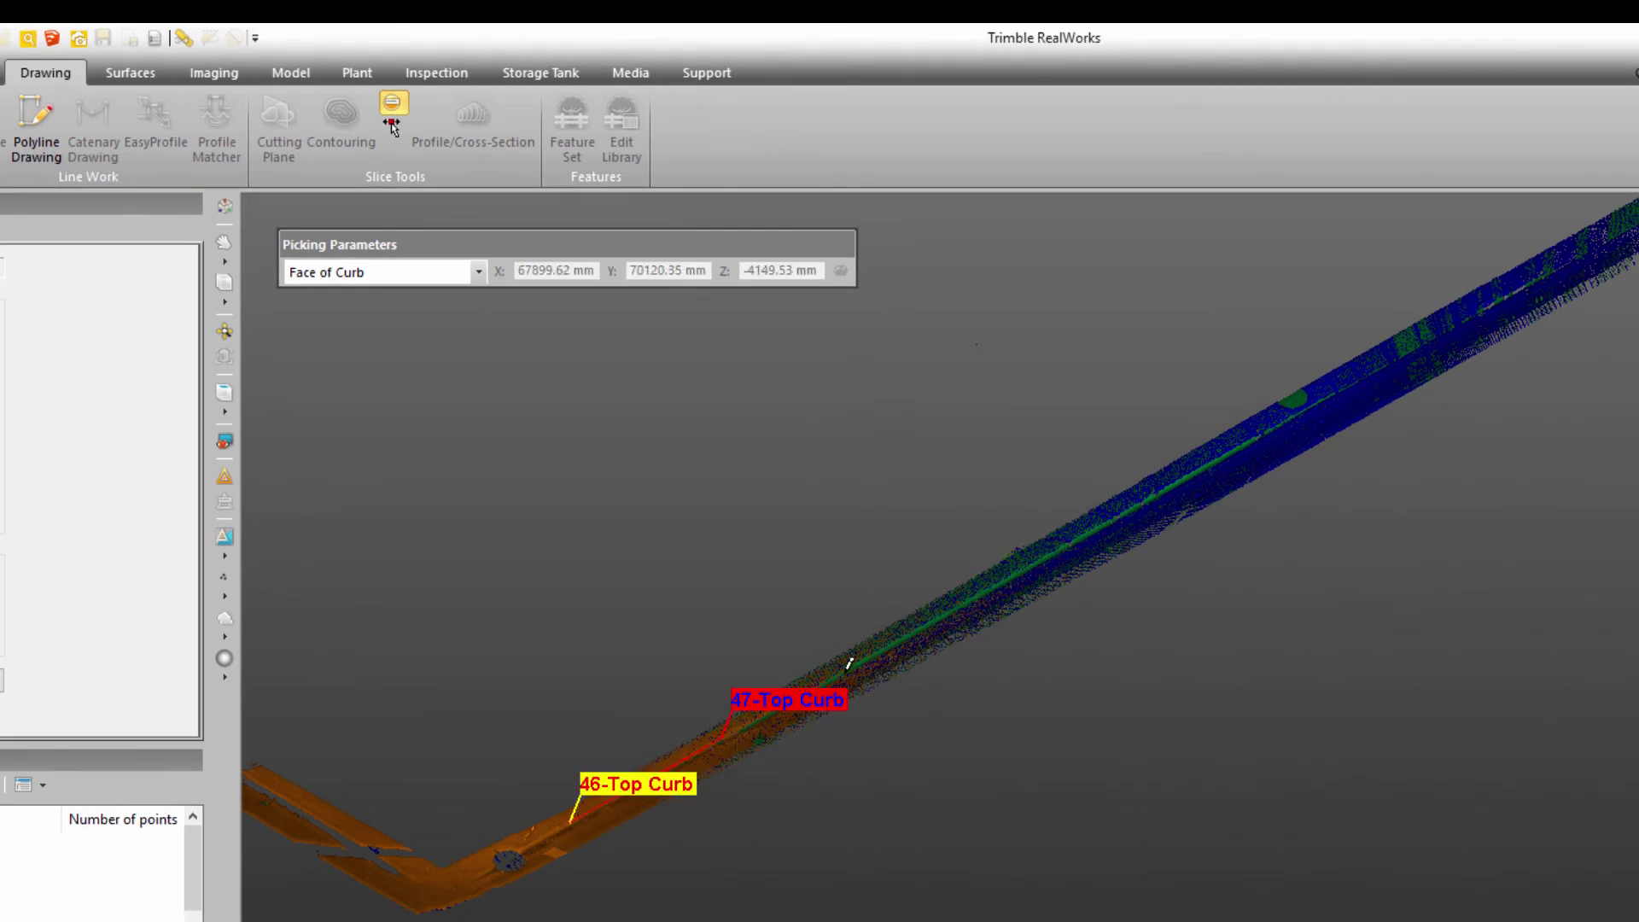
click(849, 664)
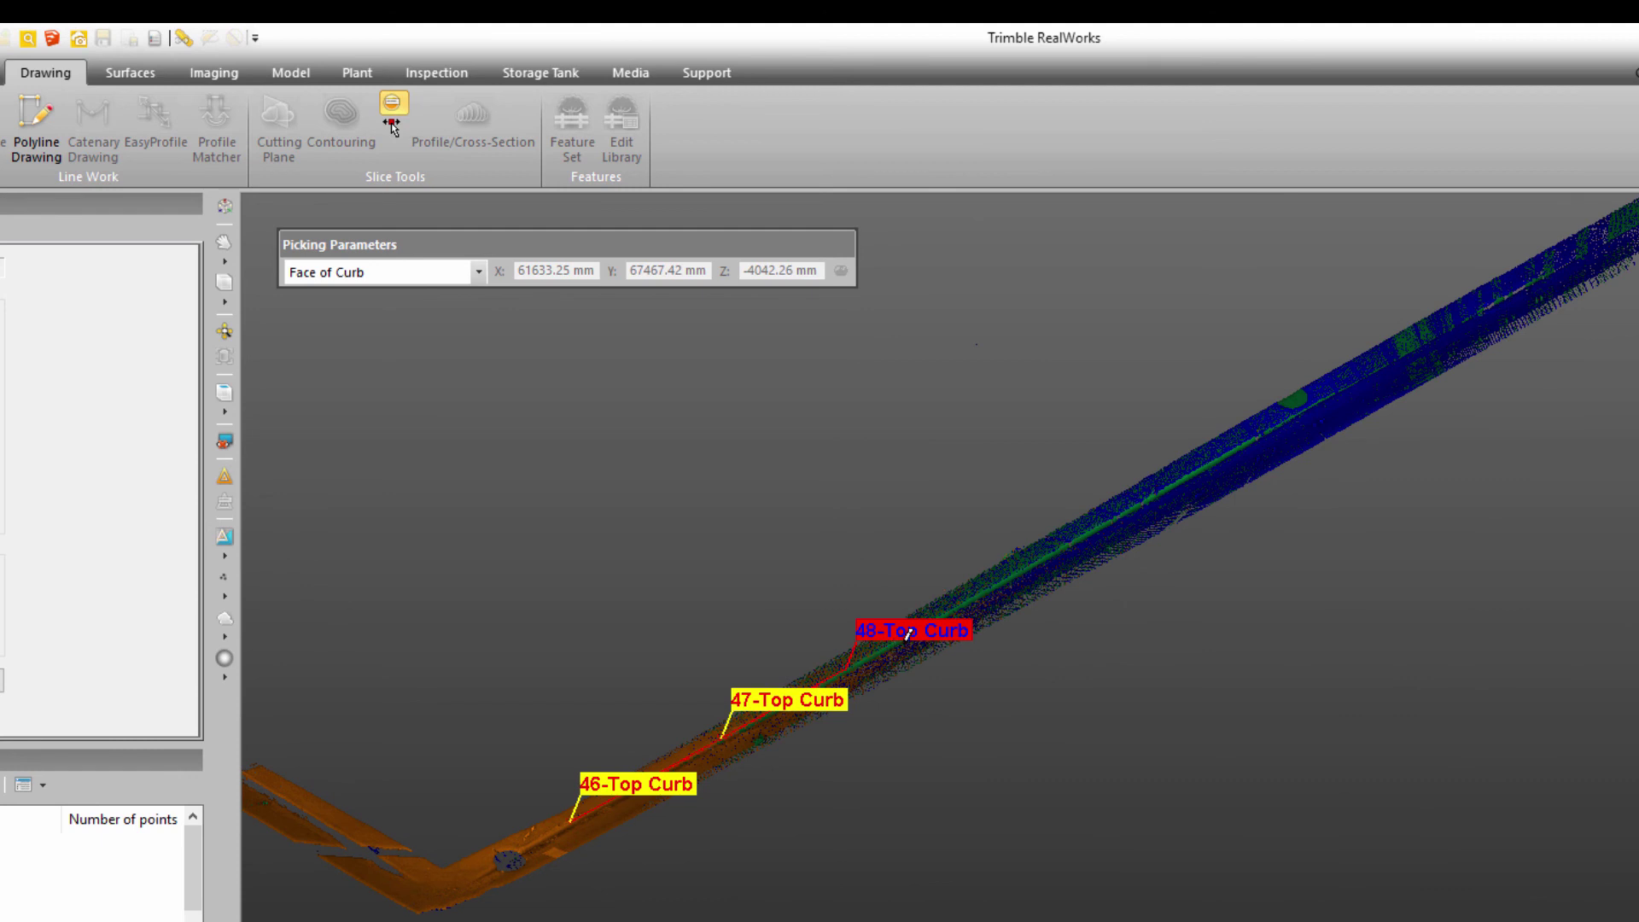
click(982, 587)
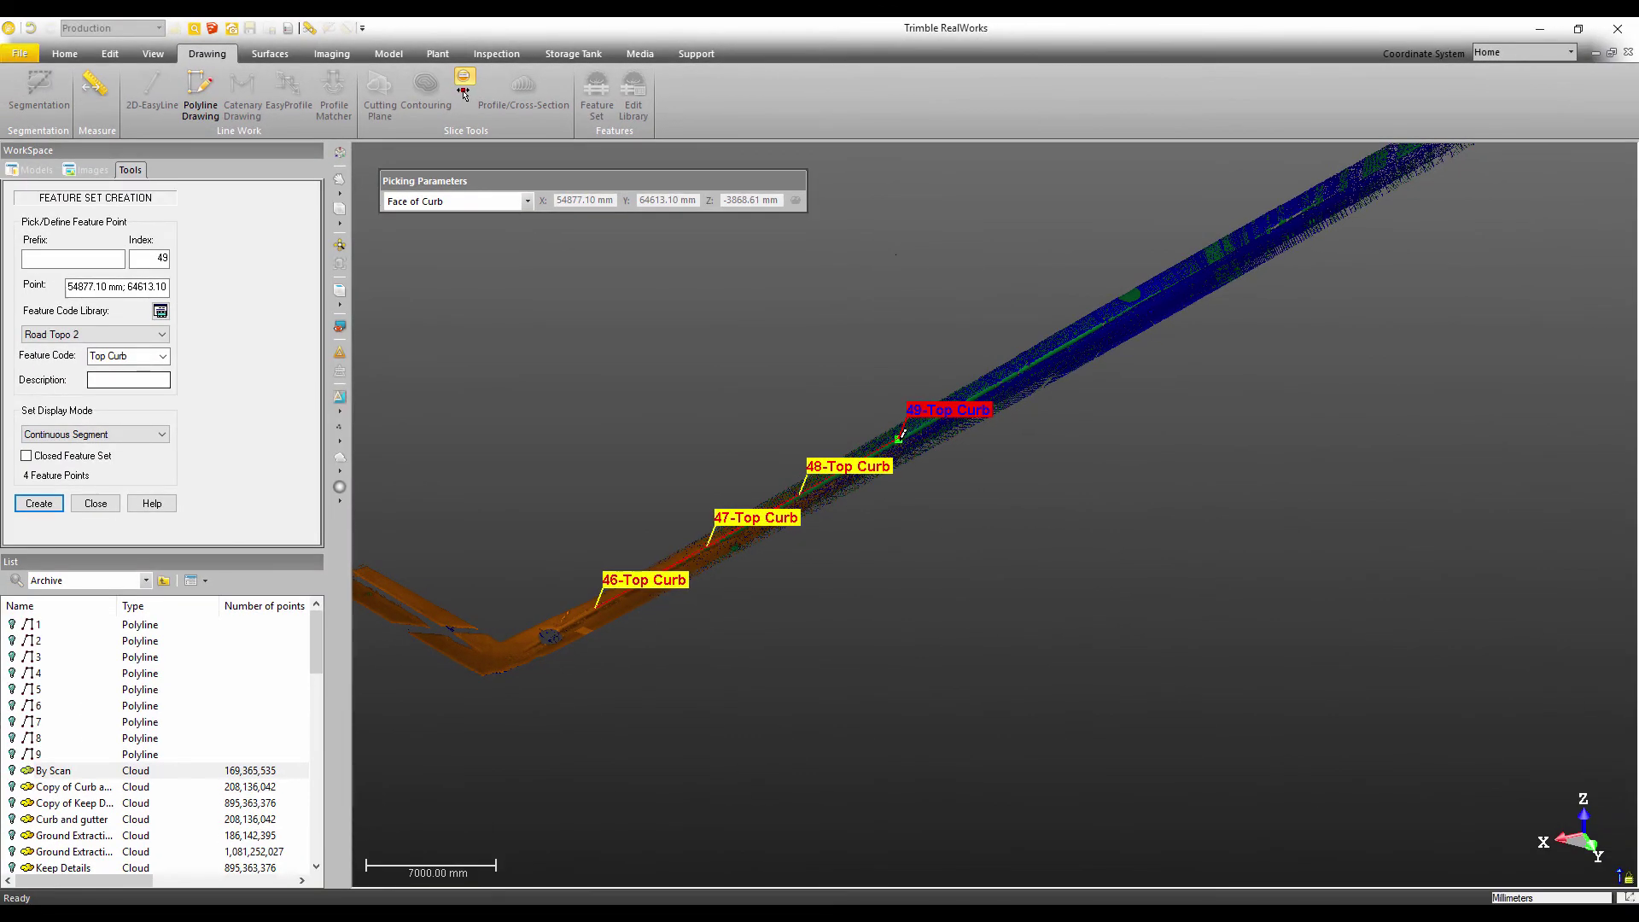
Step: Check the last picked curb point up close and add a fifth Top Curb feature point further along the curb
scroll(902, 435, up, 5)
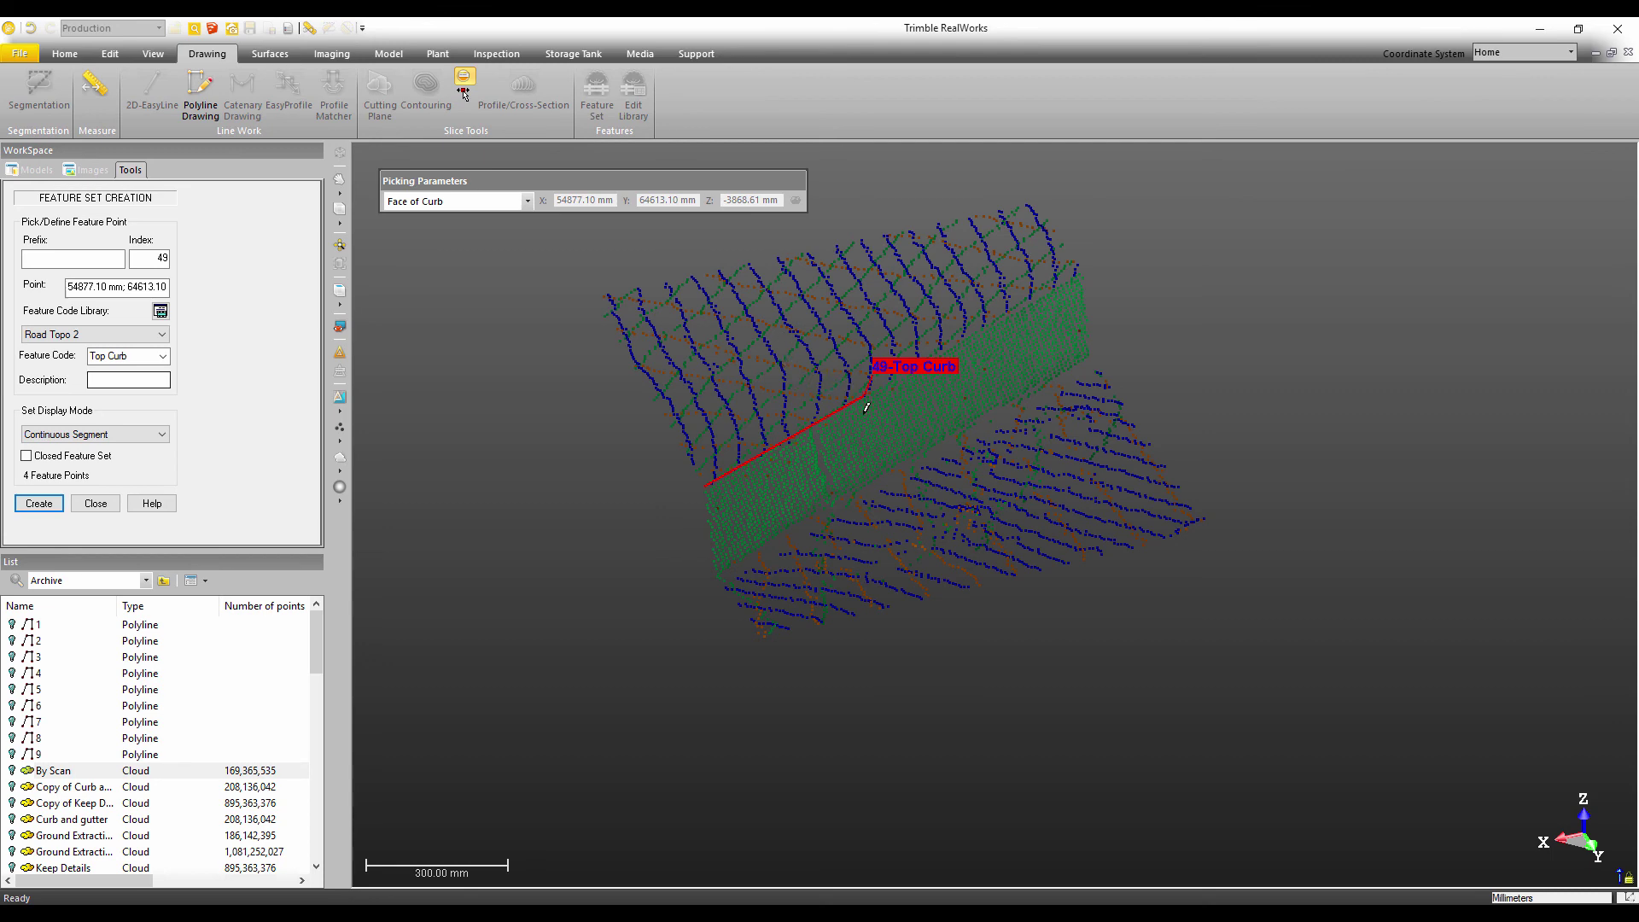
mouse_move(867, 408)
mouse_down()
mouse_move(987, 347)
mouse_move(925, 369)
mouse_move(999, 424)
mouse_move(680, 443)
mouse_move(801, 424)
mouse_up()
scroll(925, 370, up, 5)
scroll(771, 418, down, 10)
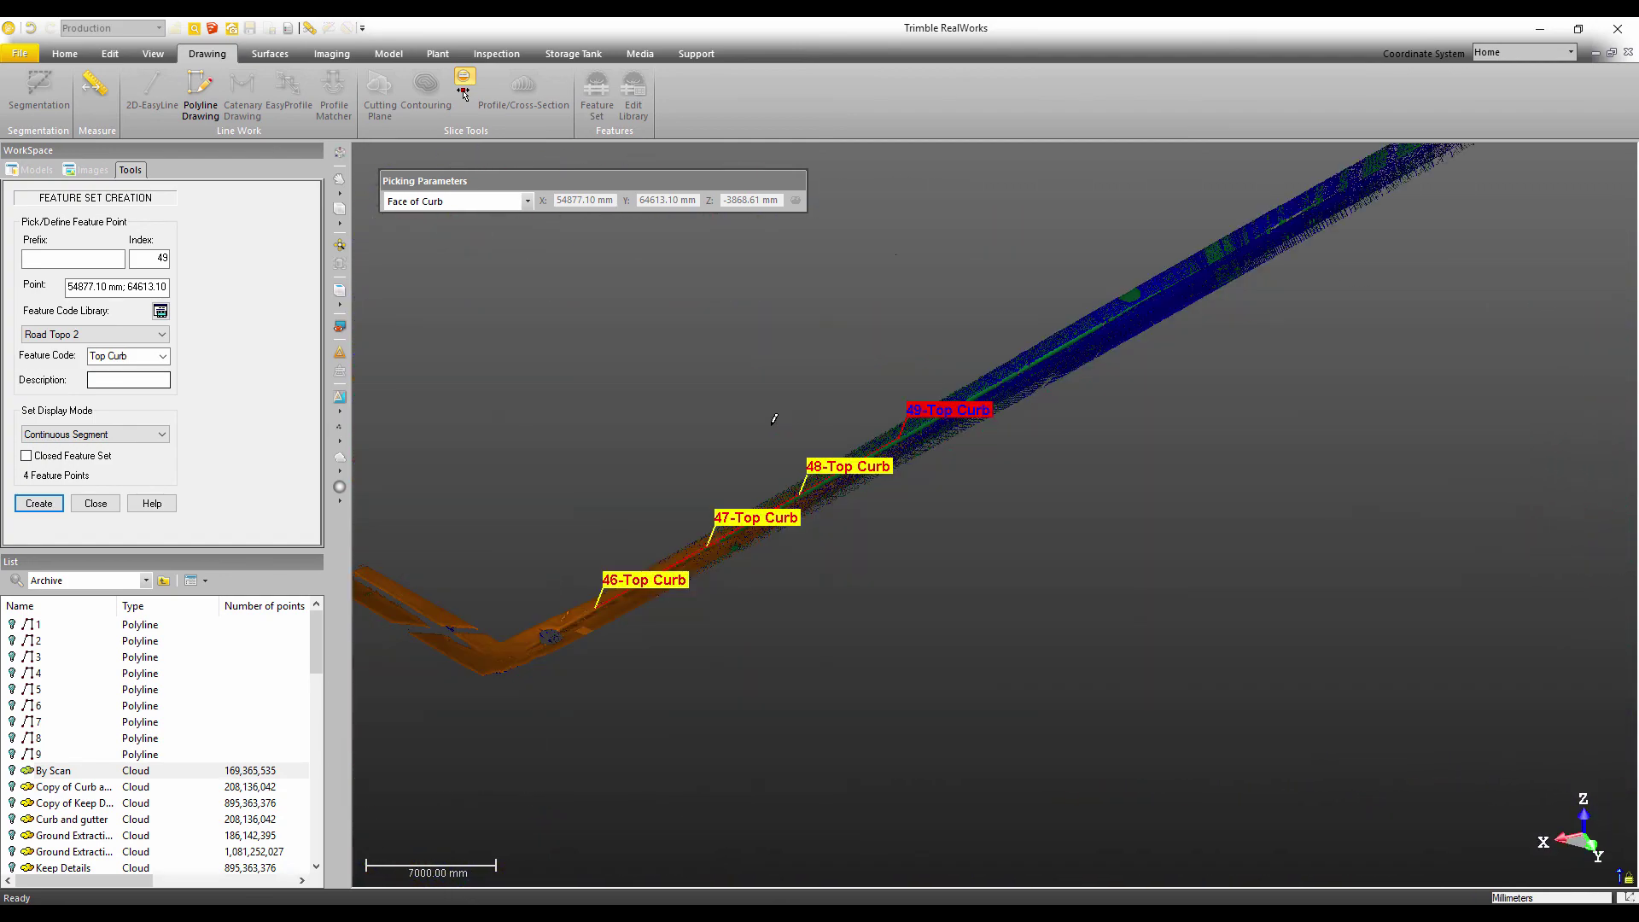
click(981, 388)
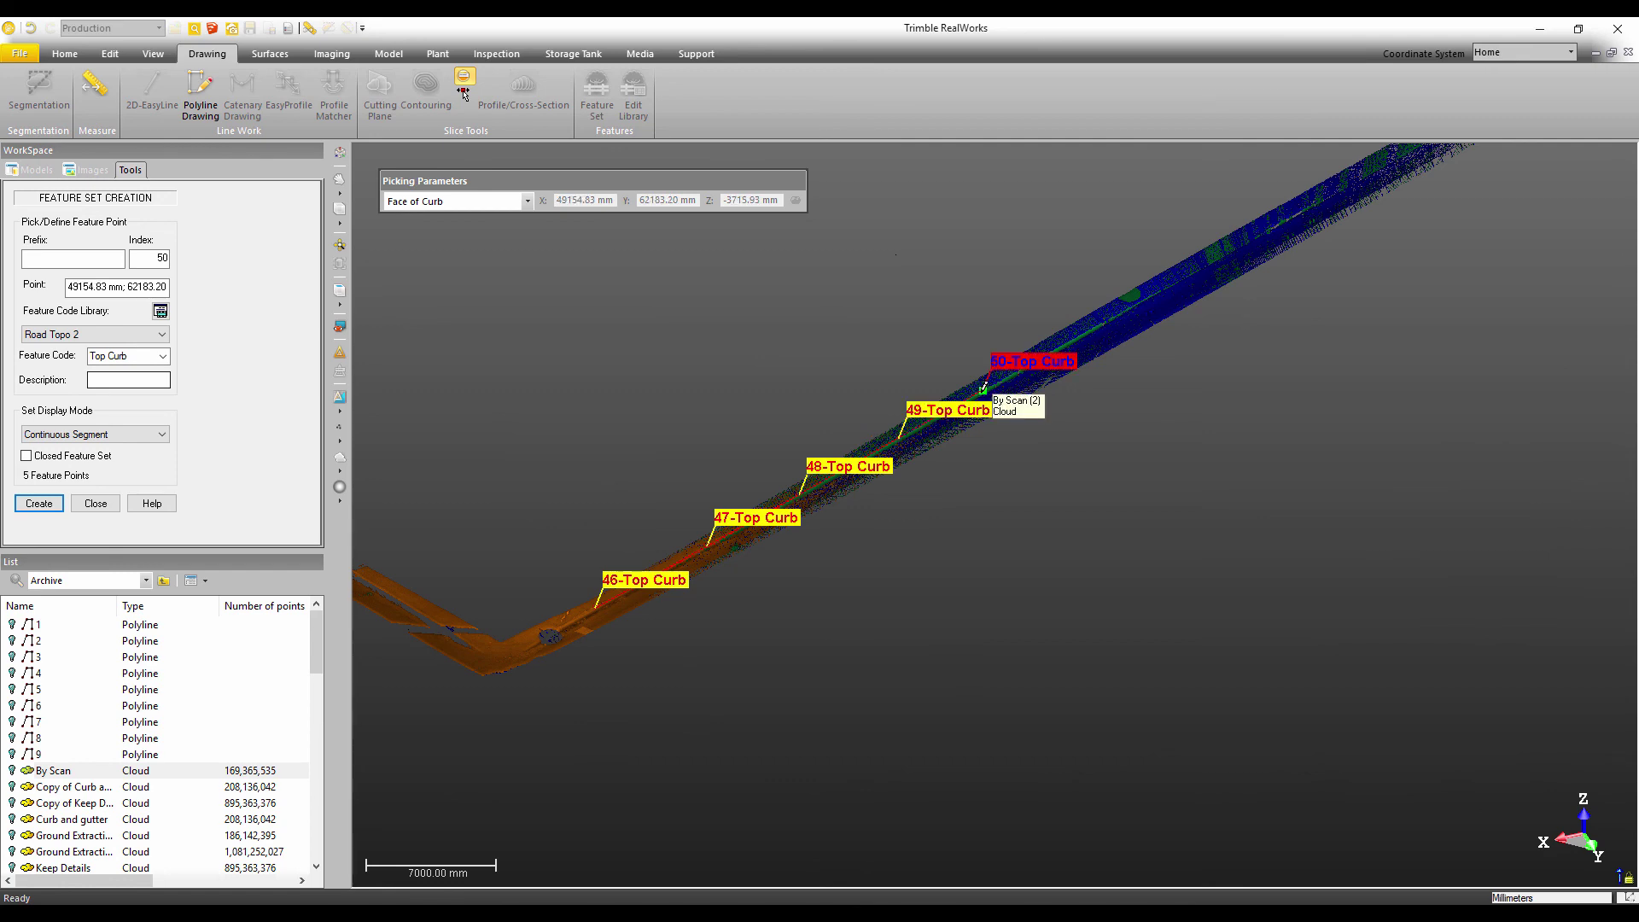
scroll(986, 384, up, 10)
mouse_move(981, 389)
mouse_down()
mouse_move(974, 401)
mouse_move(982, 391)
mouse_up()
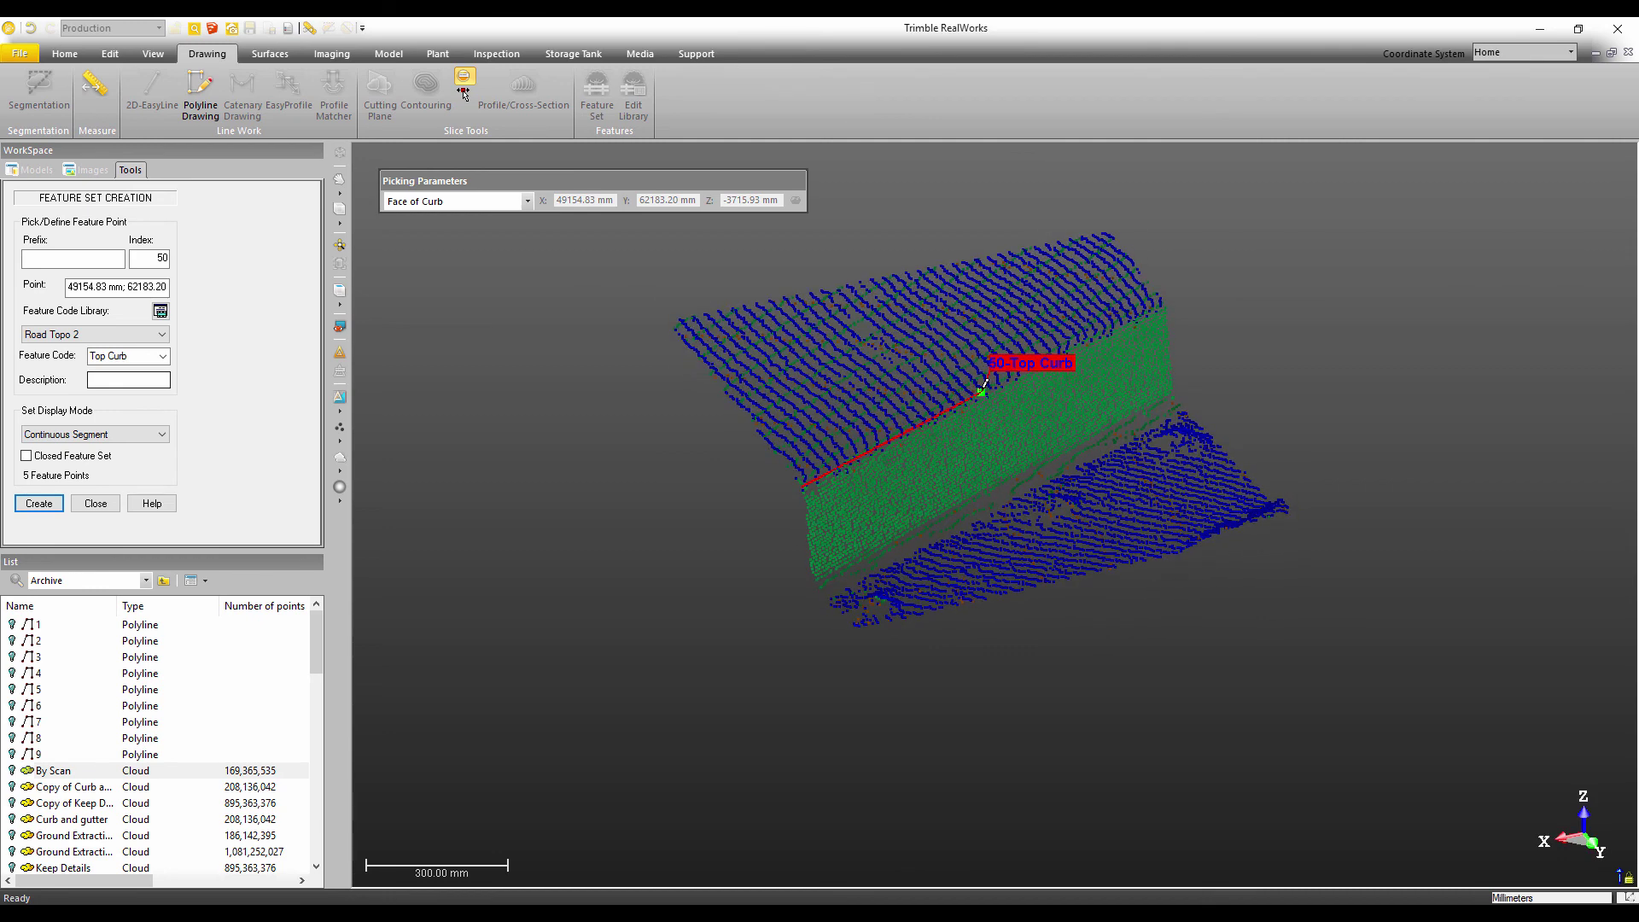
scroll(983, 390, up, 3)
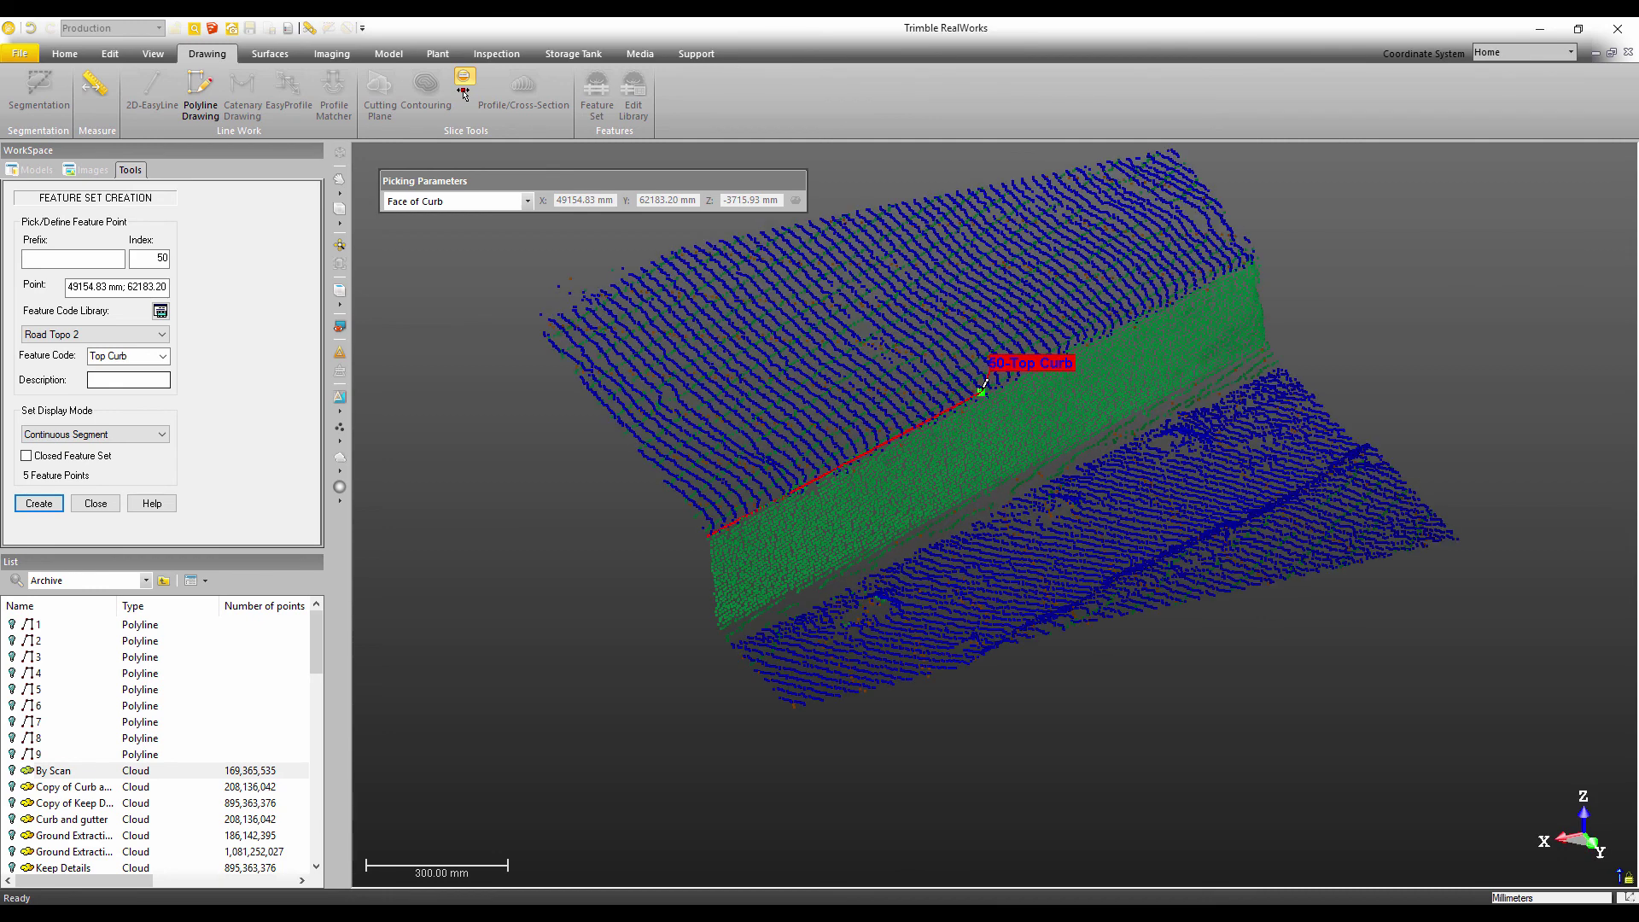
Step: Create the feature set from the five picked Top Curb points
scroll(983, 390, down, 3)
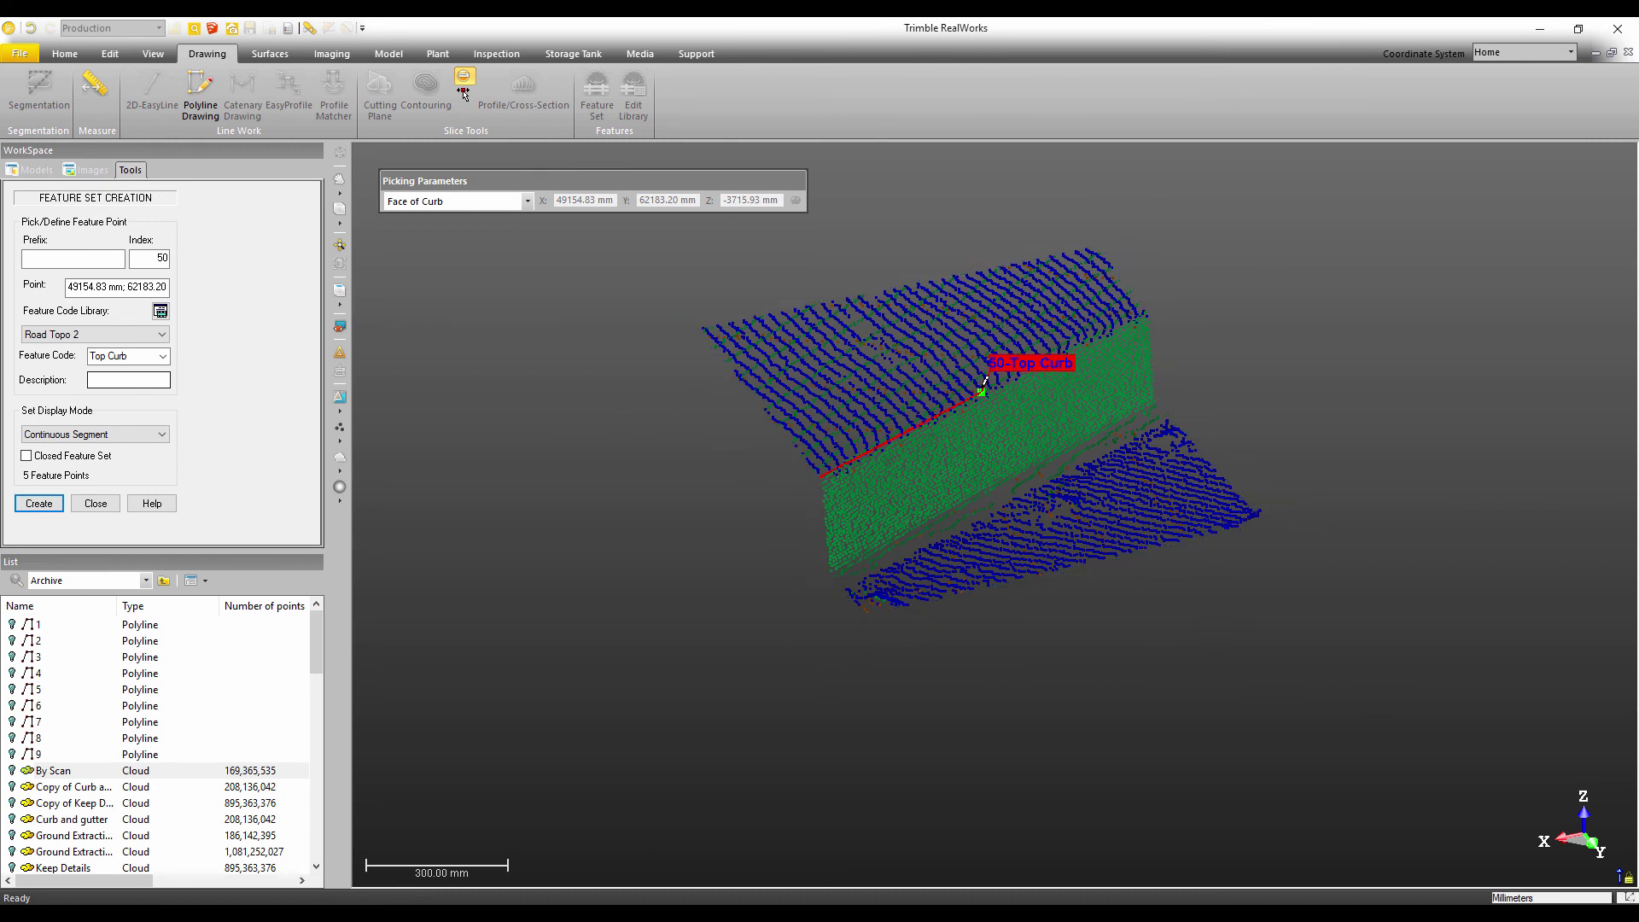
scroll(995, 361, down, 5)
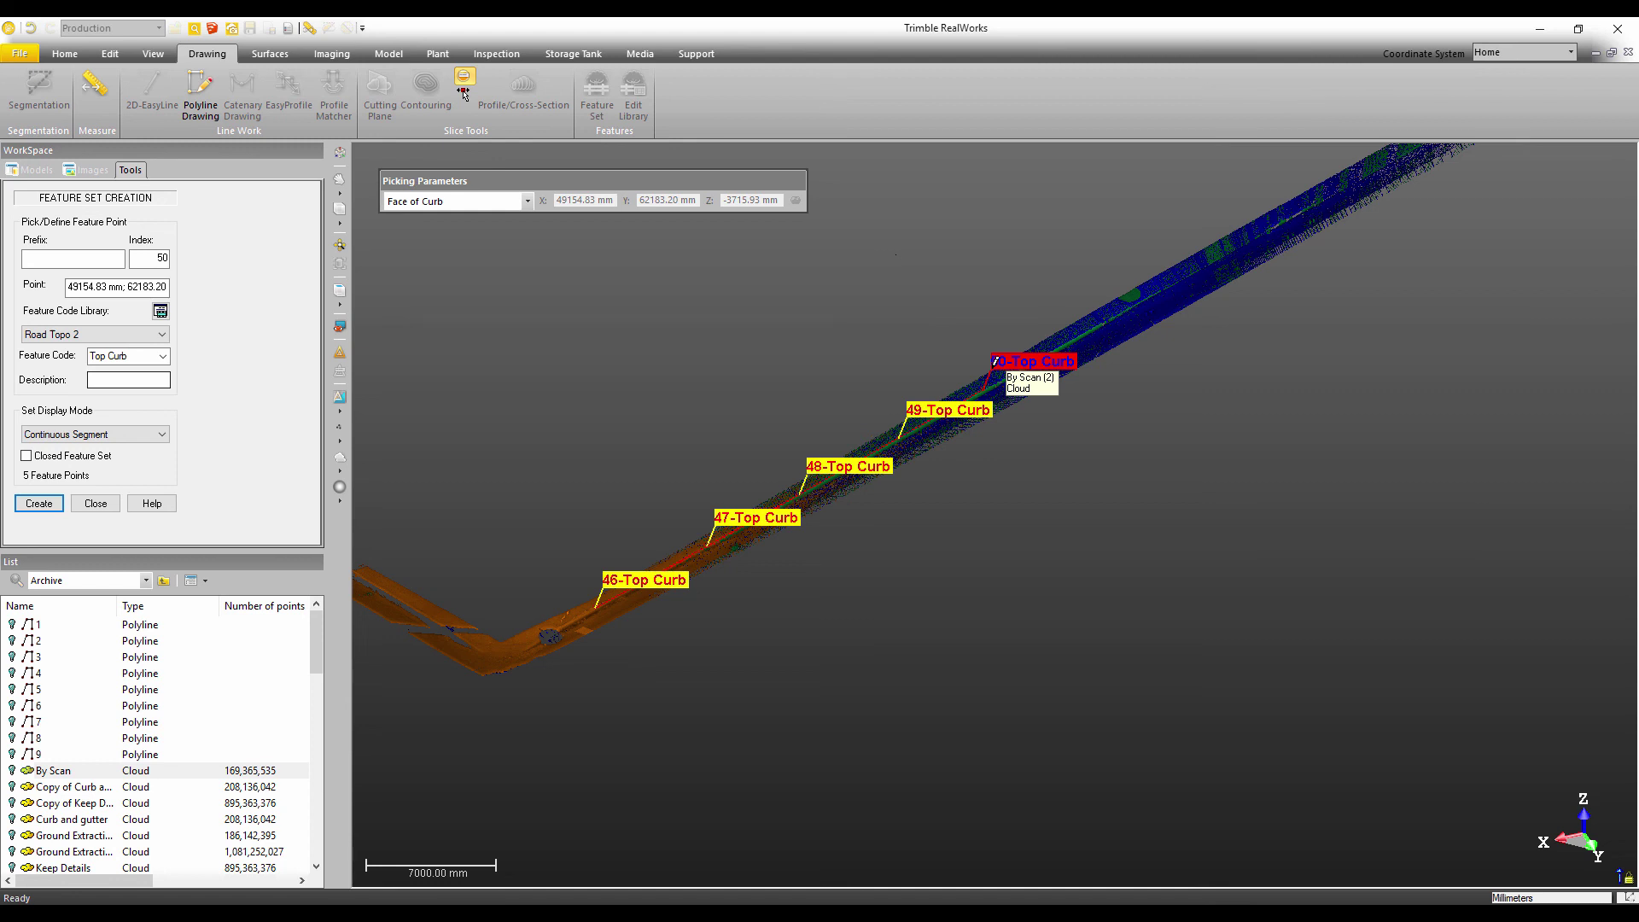
key(Return)
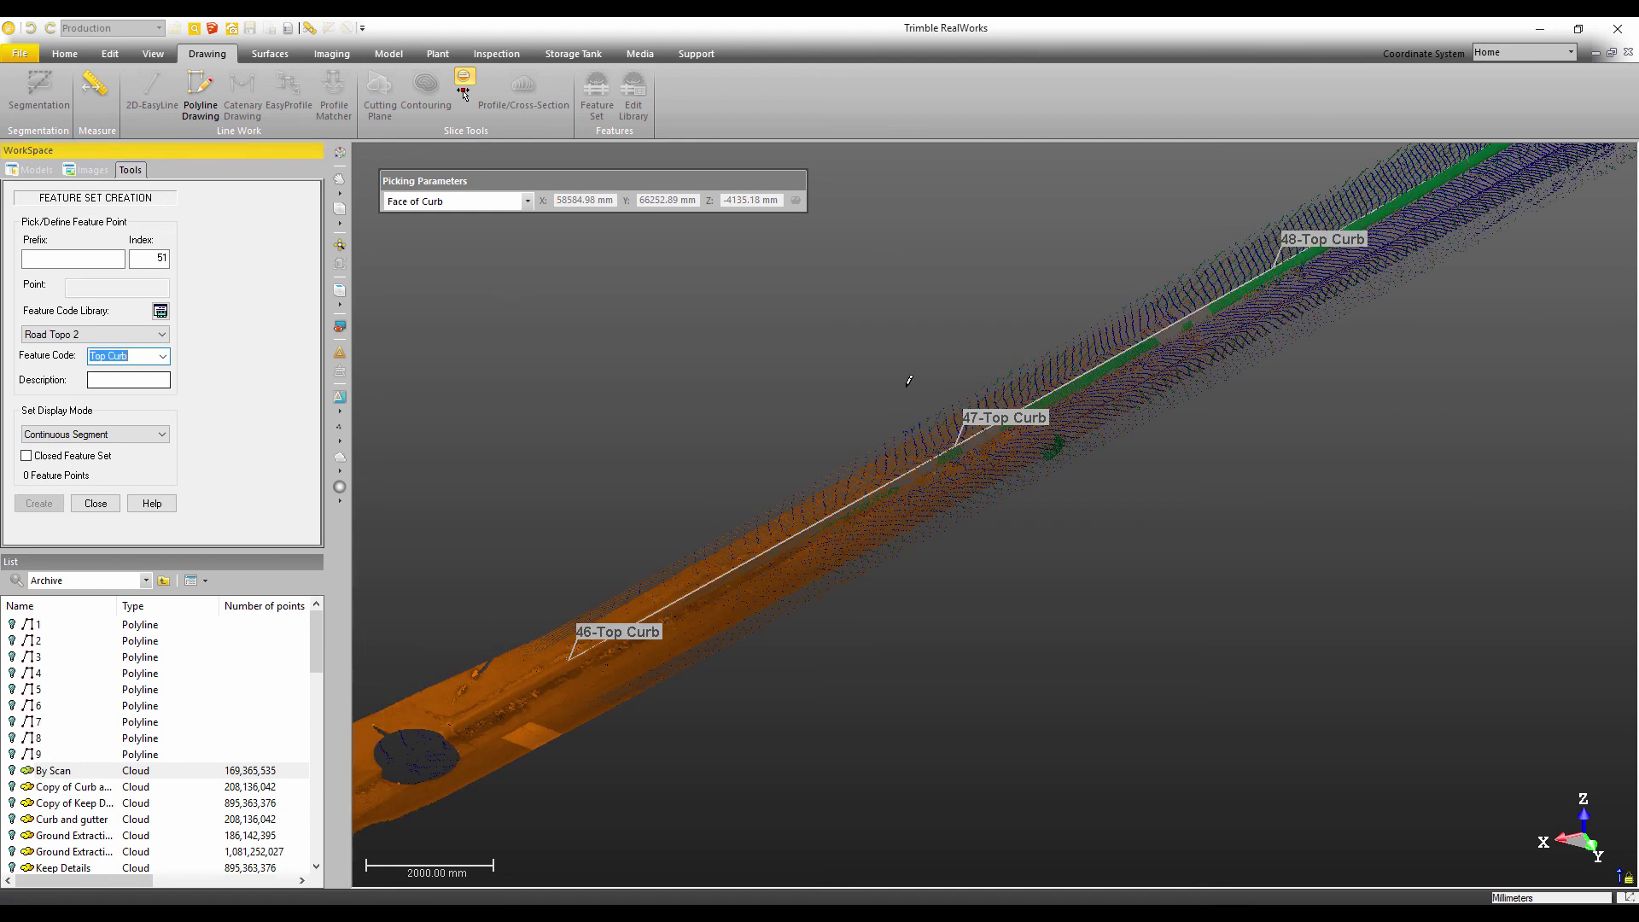
Step: Set the feature code to Bottom Curb and the picking mode to Gutter for the next feature set
click(138, 355)
click(165, 363)
click(132, 387)
key(Down)
click(526, 203)
click(406, 271)
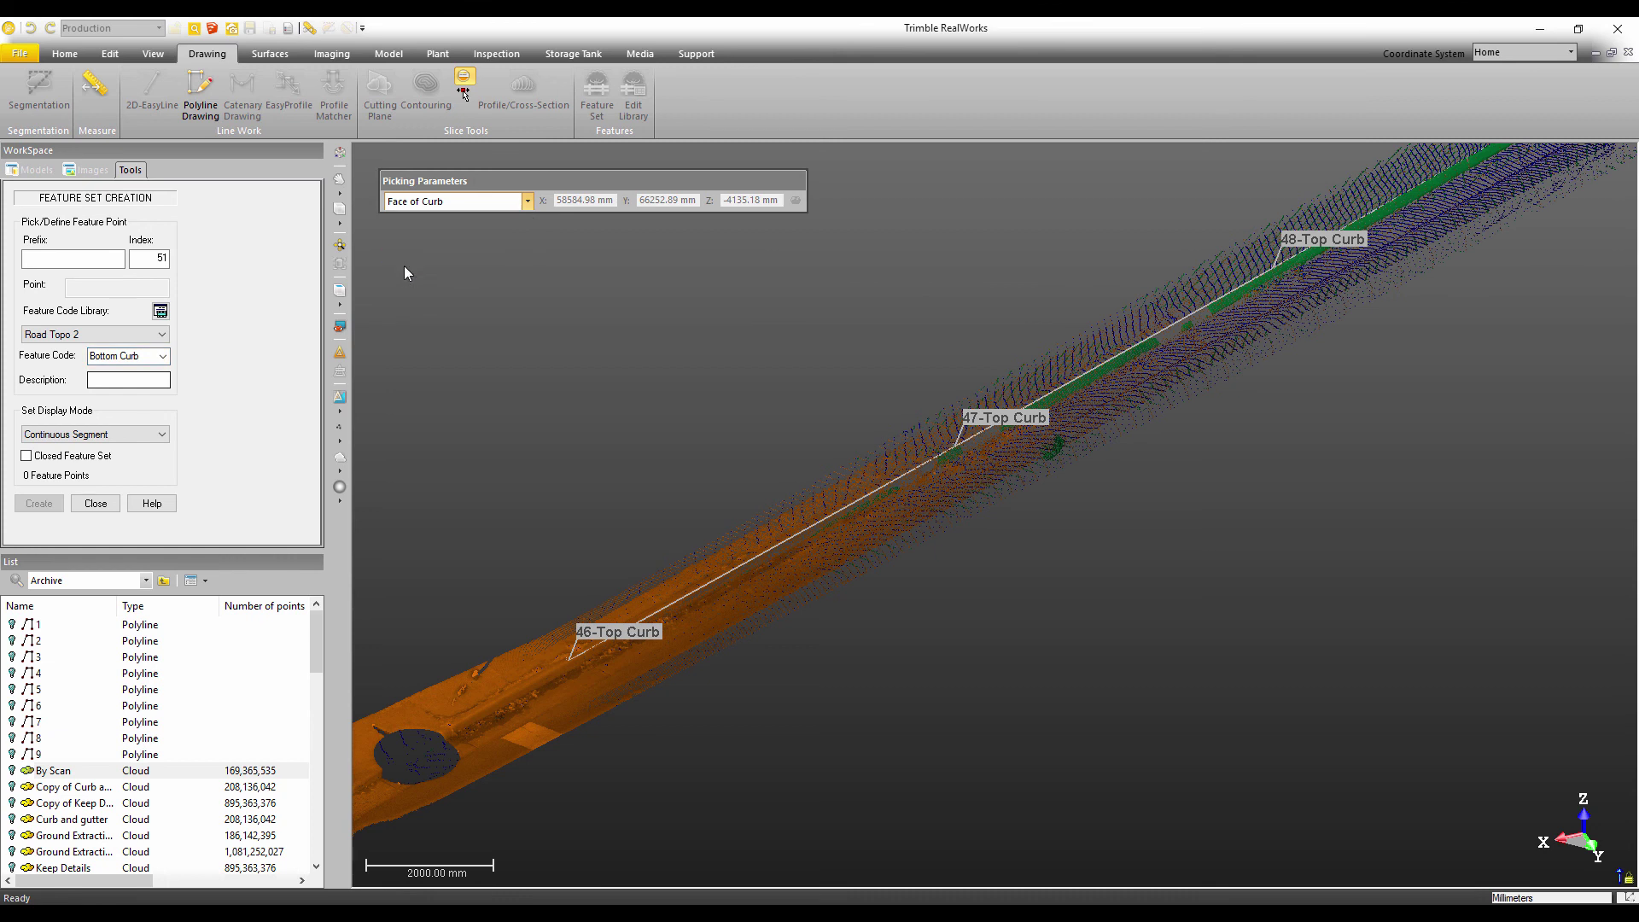
key(Down)
Step: Pick four Bottom Curb feature points along the gutter, below the existing Top Curb line
click(560, 668)
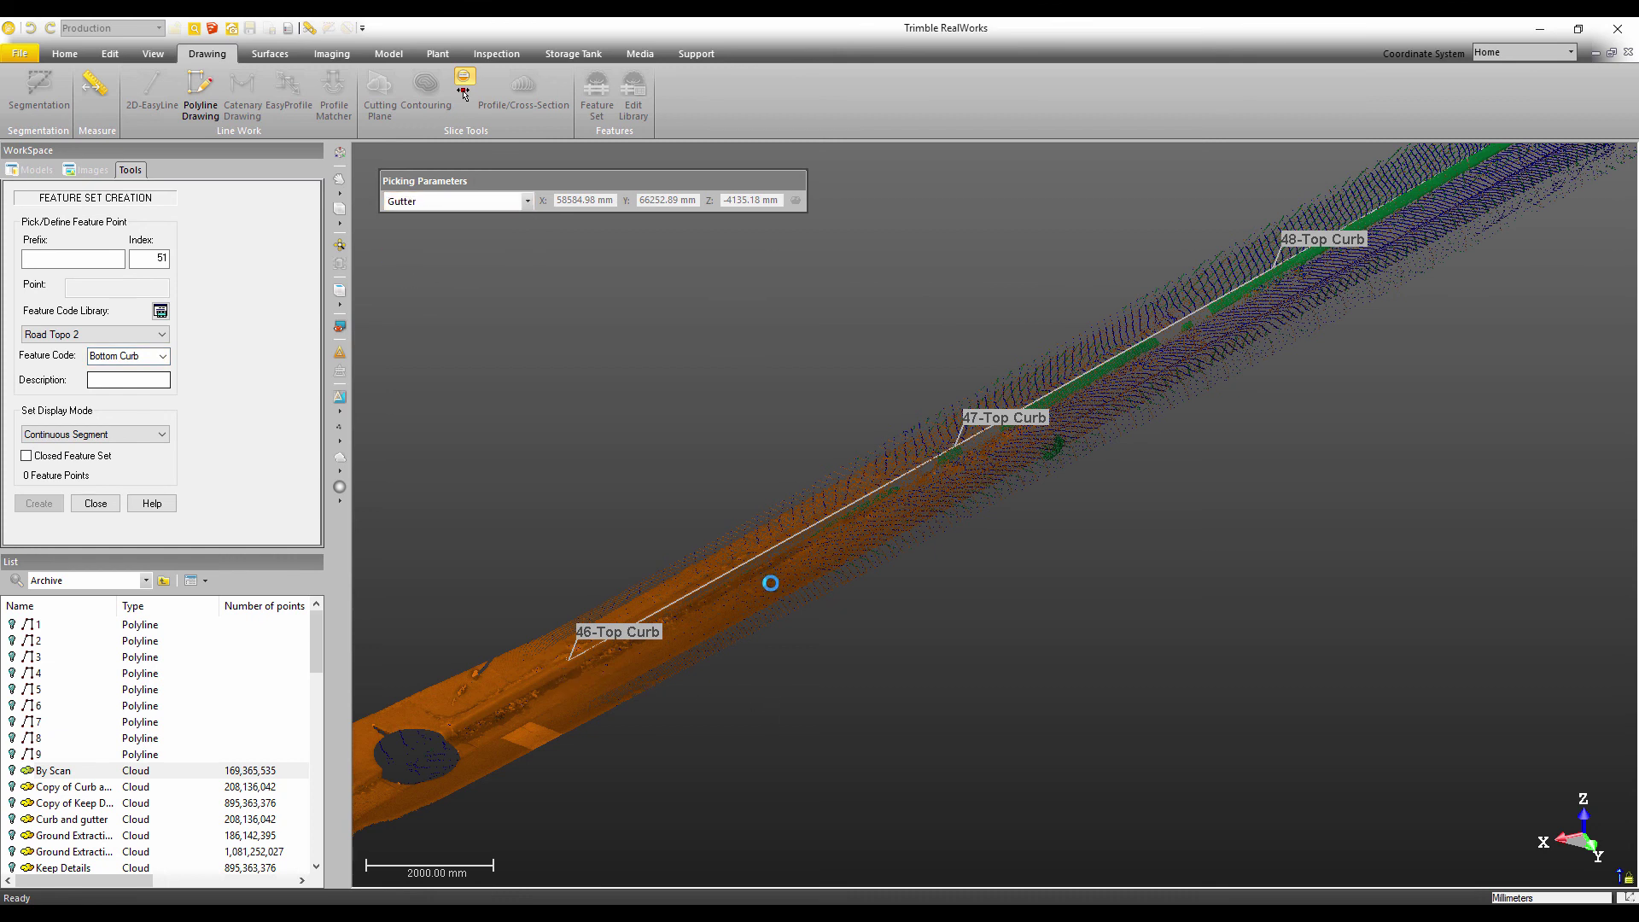
click(829, 519)
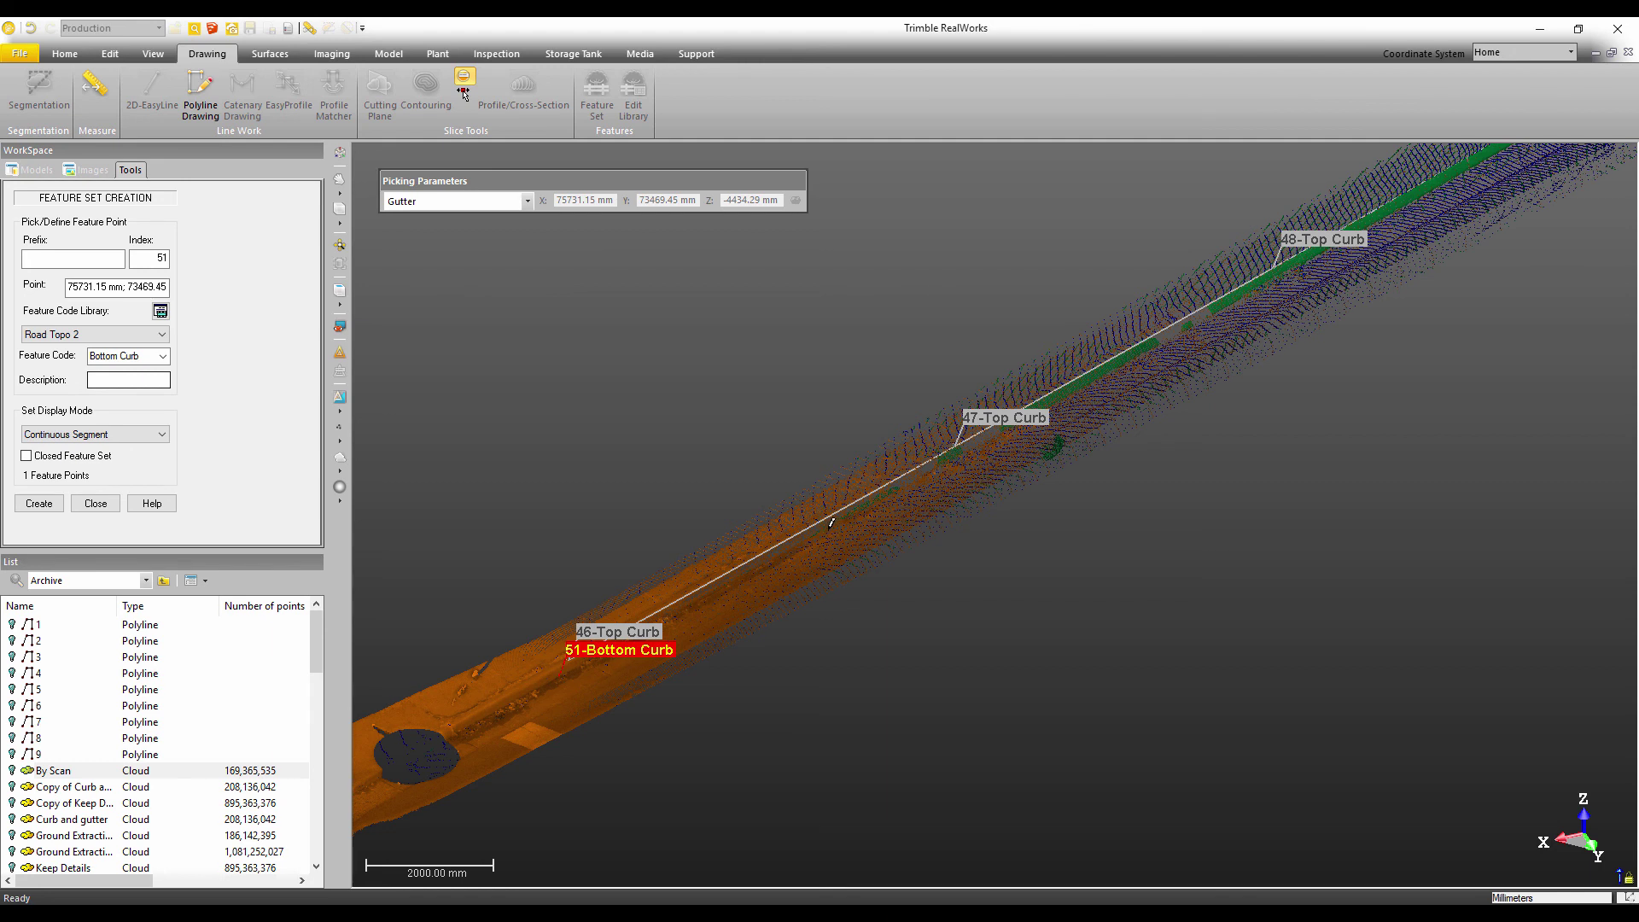
click(1083, 381)
click(1278, 268)
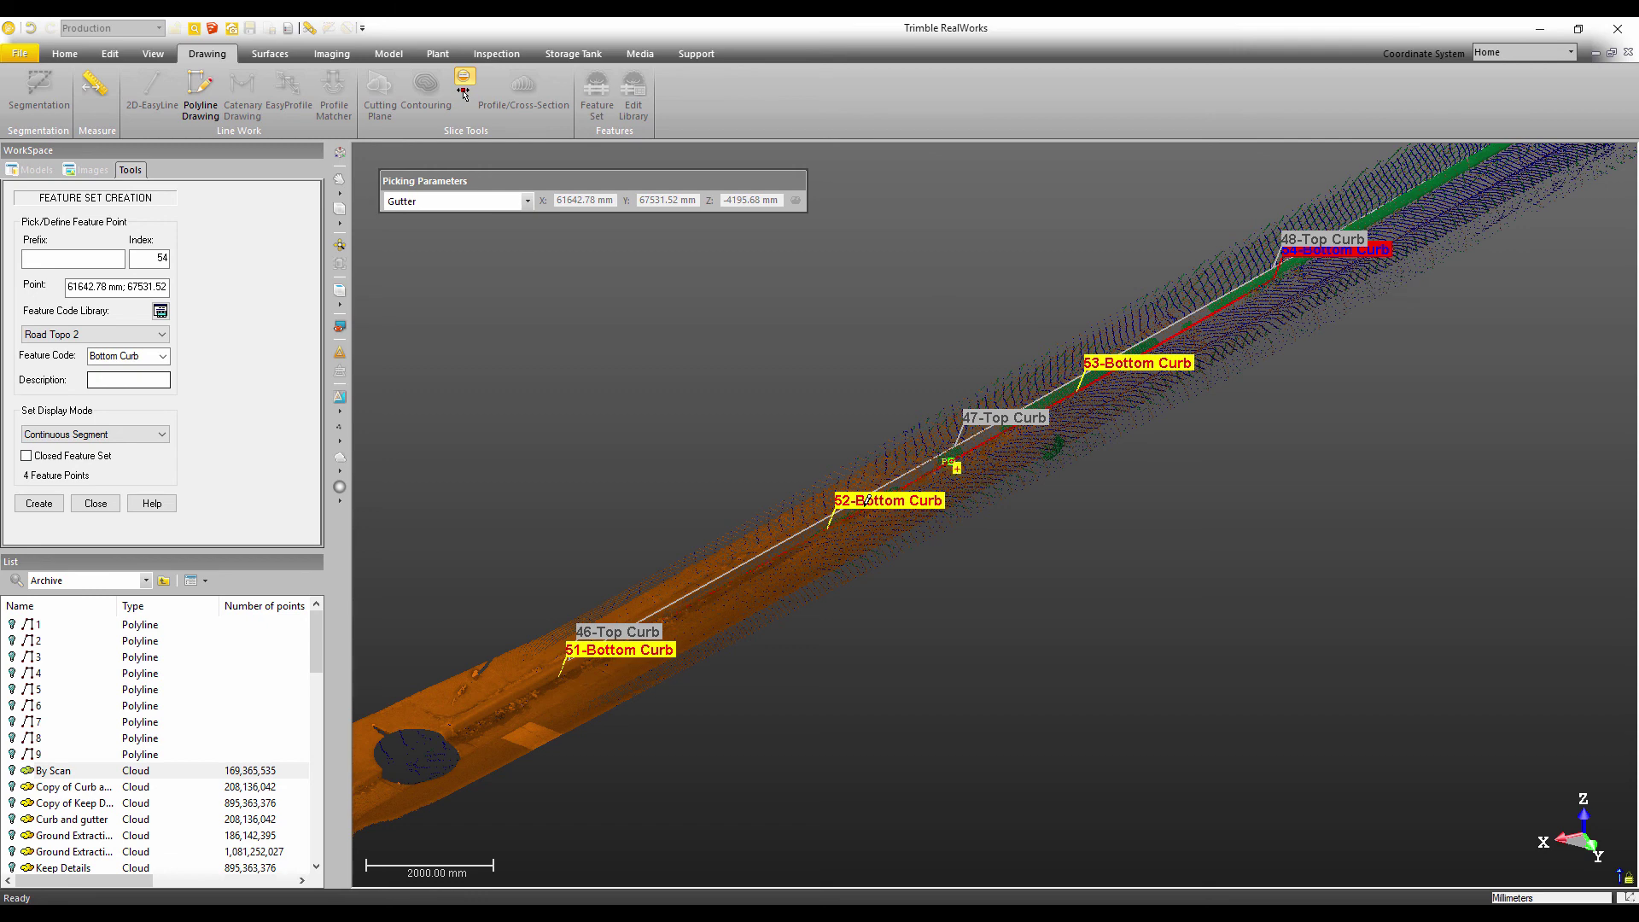
Step: Examine the second Bottom Curb point up close to check its placement at the base of the curb face
scroll(830, 520, up, 5)
drag(831, 521, 916, 483)
scroll(790, 538, up, 5)
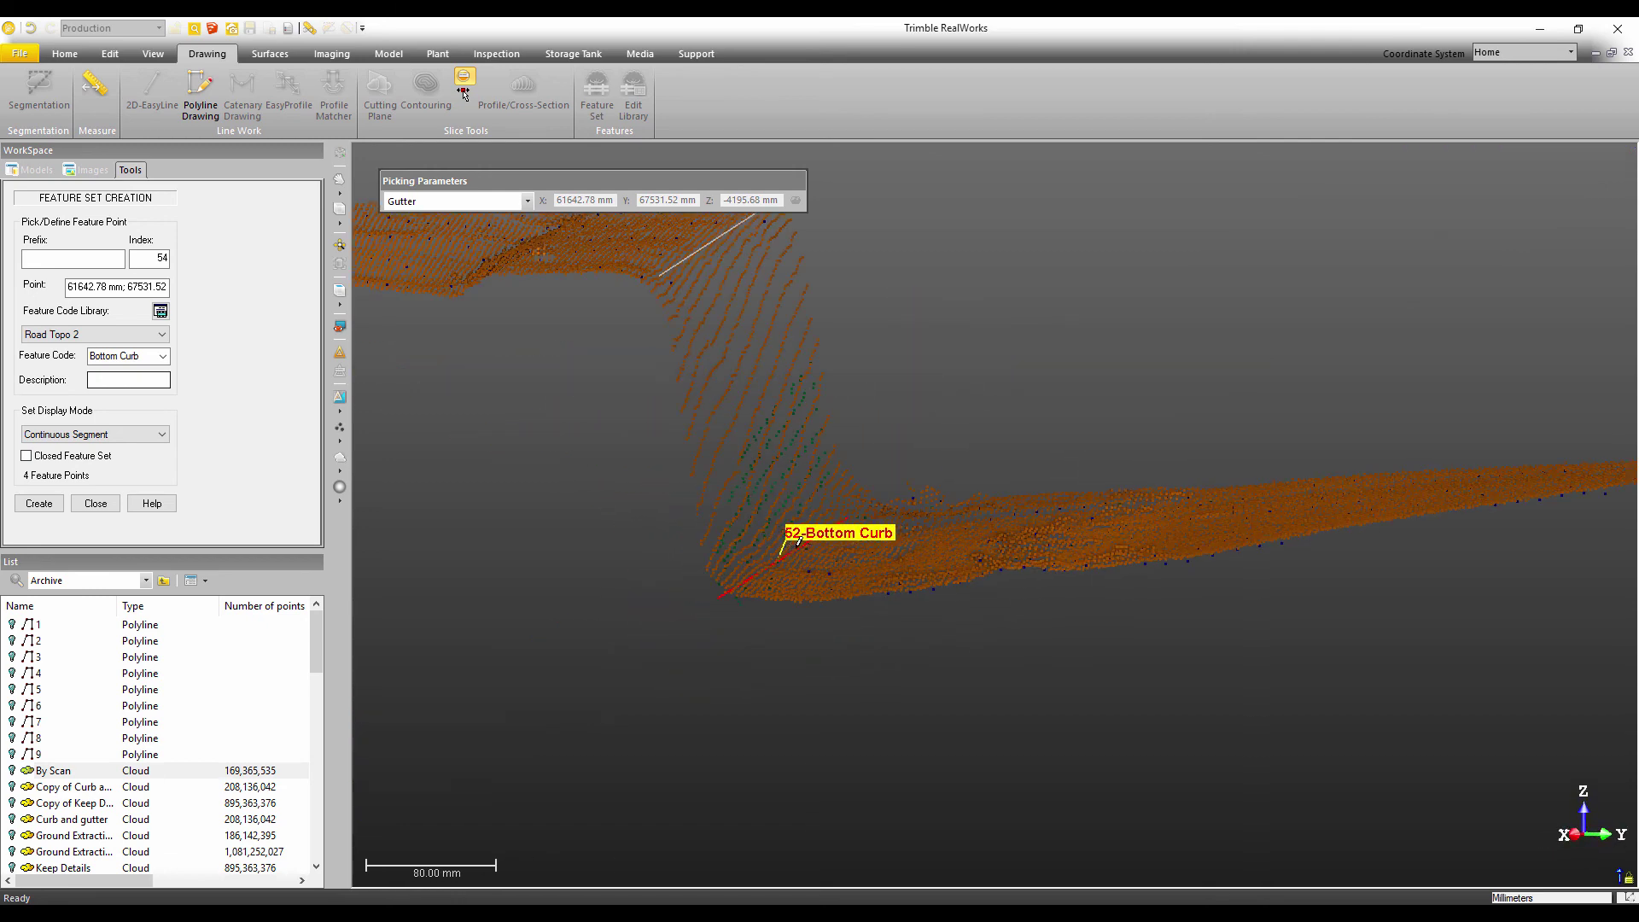
drag(794, 537, 775, 596)
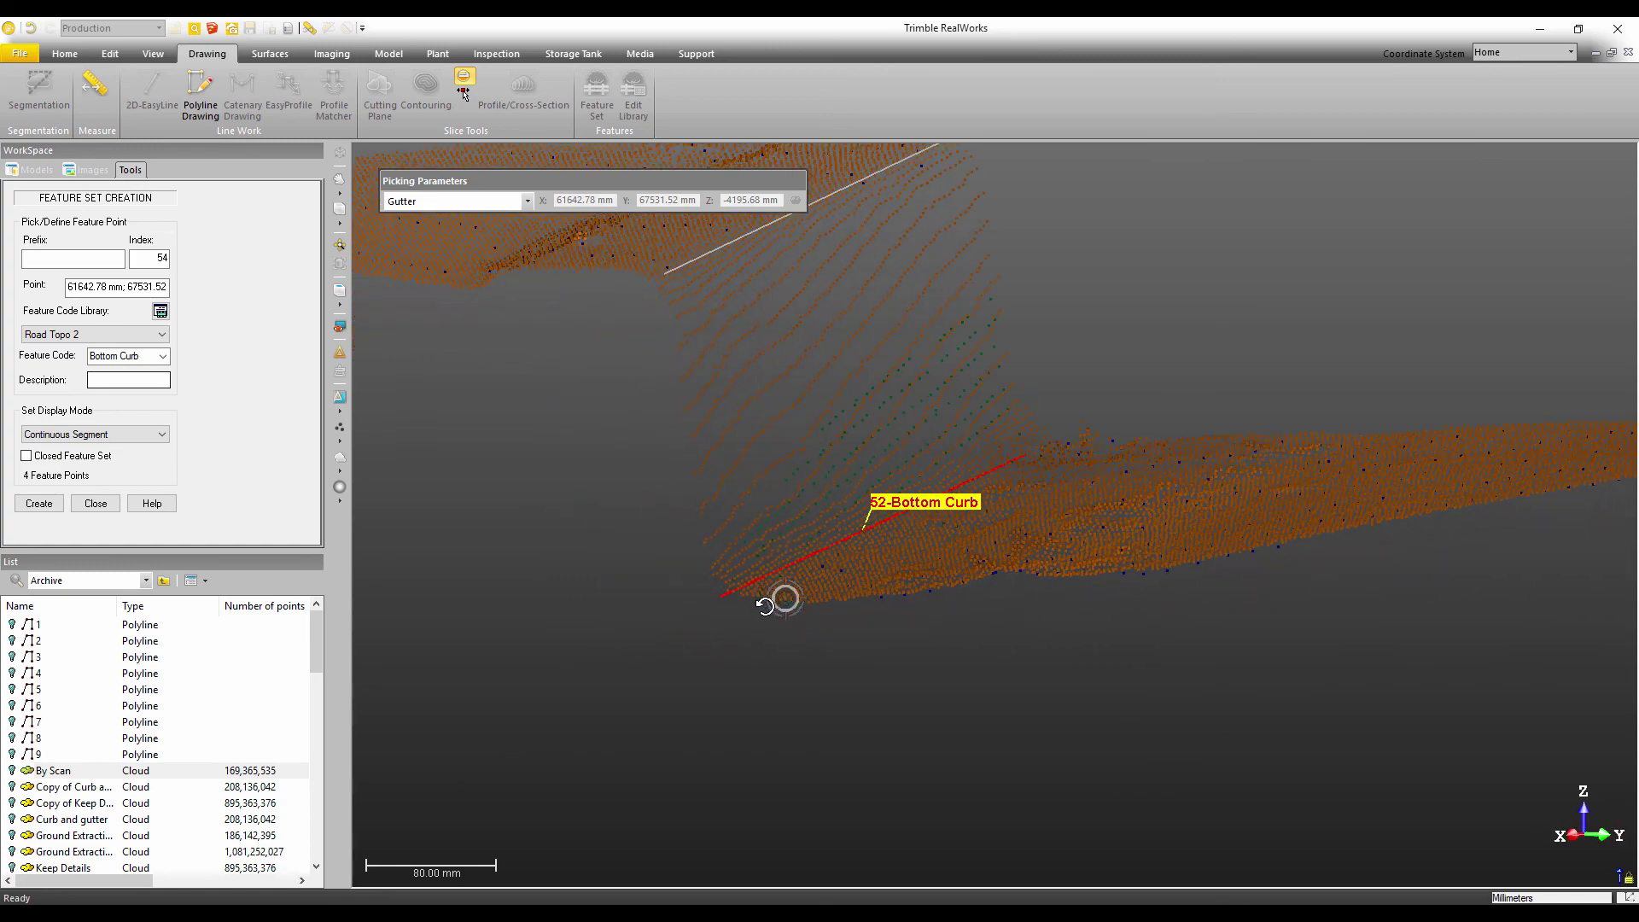
scroll(1012, 469, down, 10)
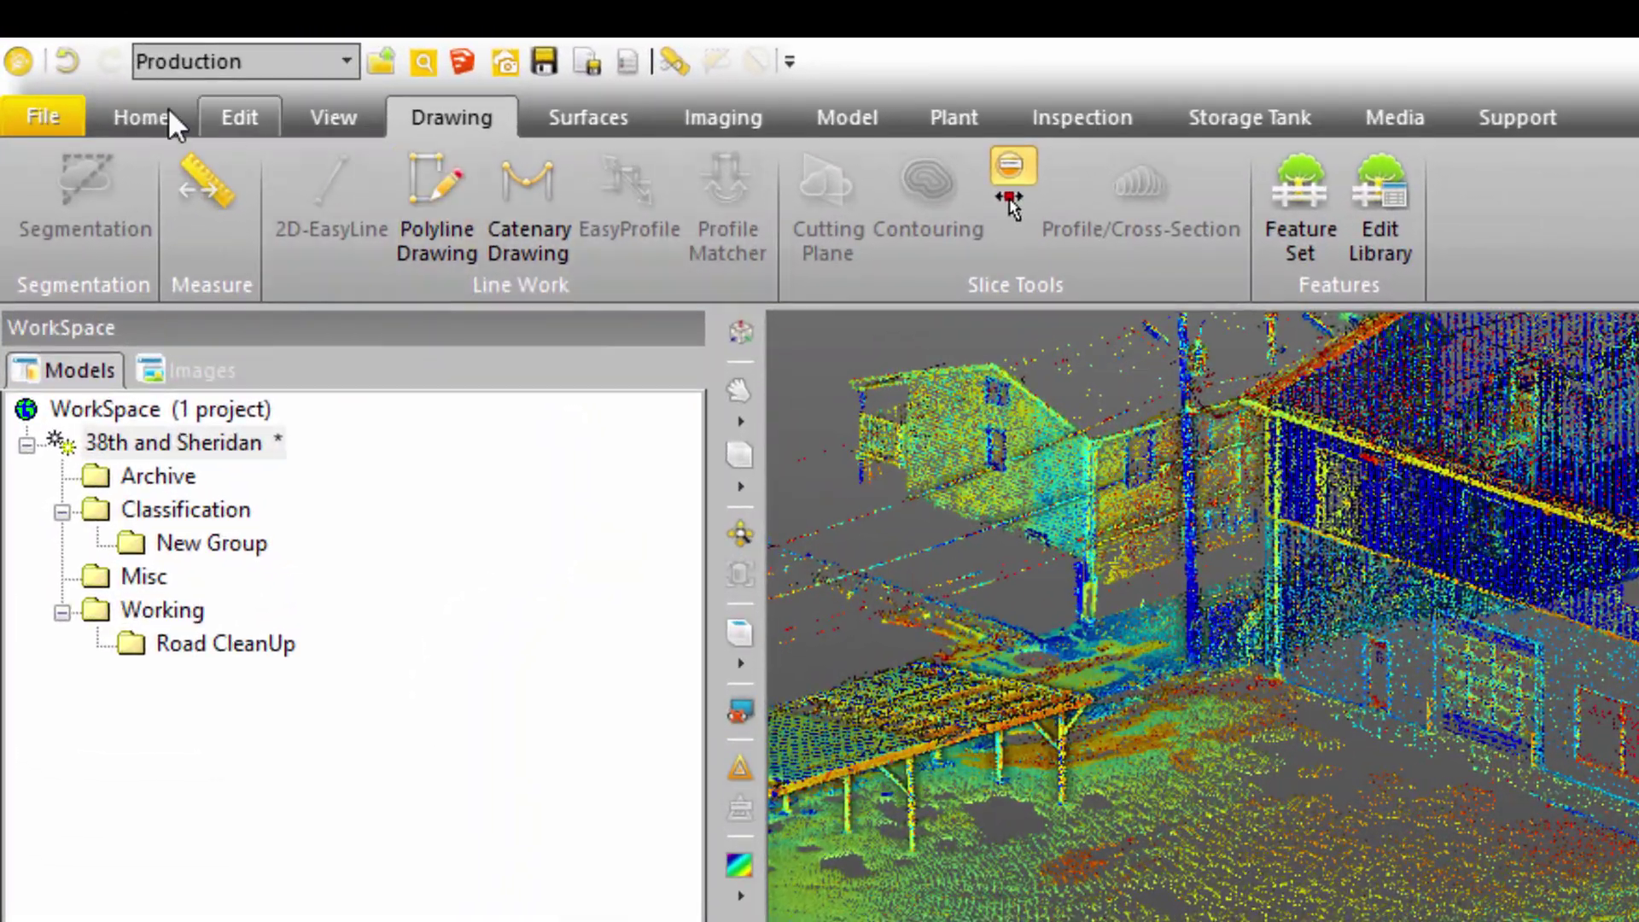
Step: Open Scan Explorer for the 38th and Sheridan project
click(80, 68)
click(235, 175)
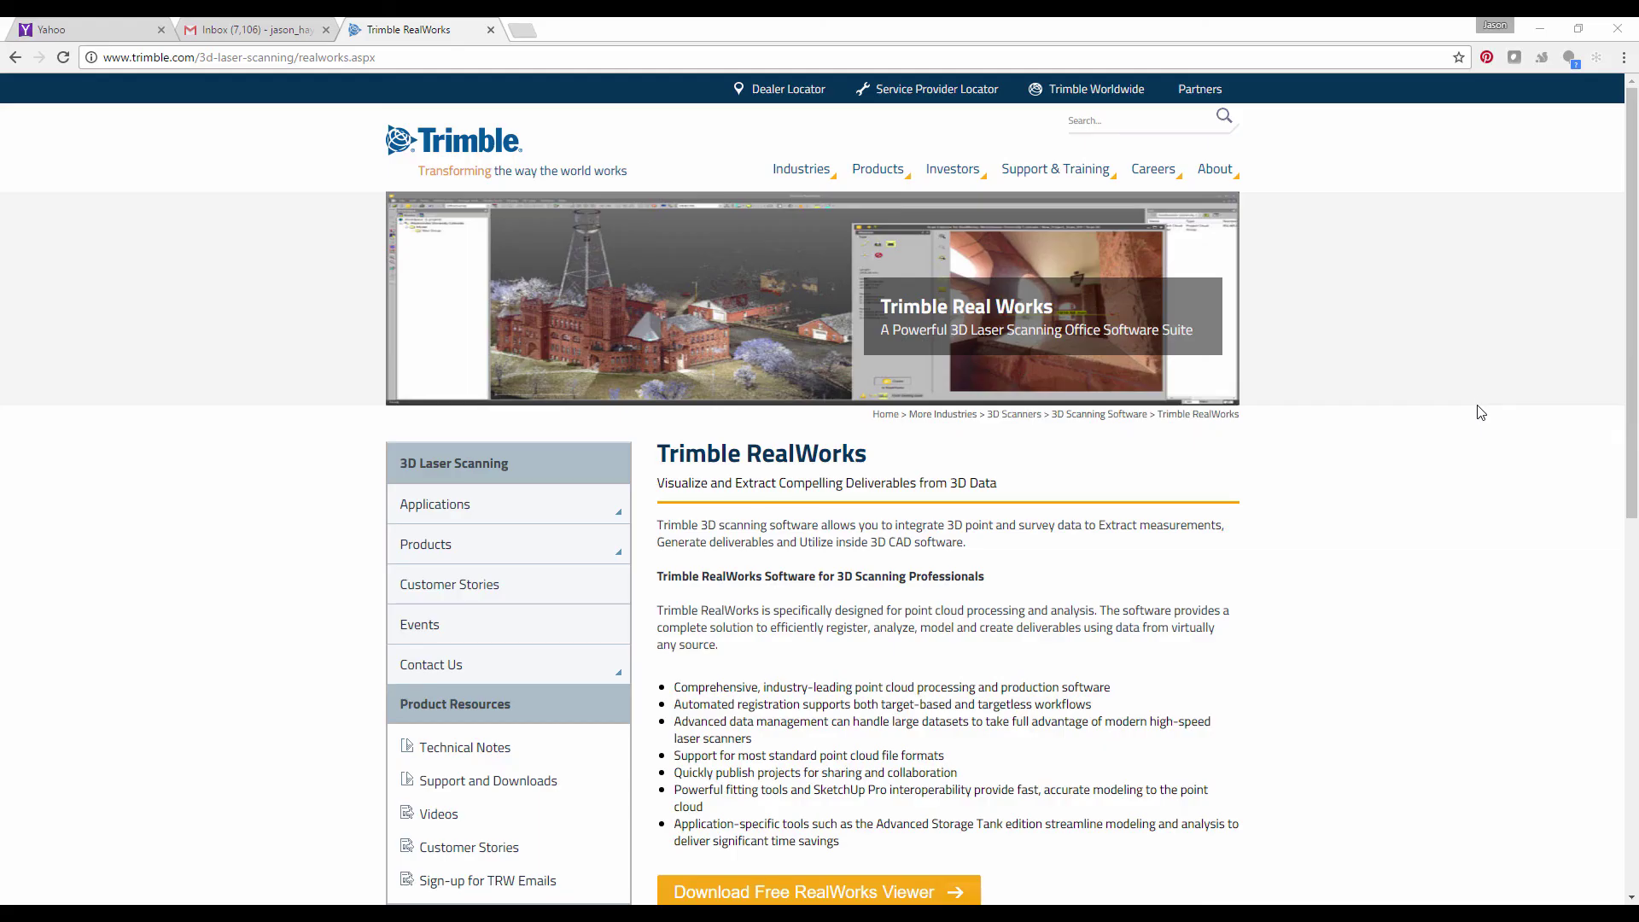
Step: Open the Free RealWorks Viewer download form from the Trimble RealWorks web page and go to its postal code field
scroll(1479, 401, down, 4)
scroll(1067, 543, up, 2)
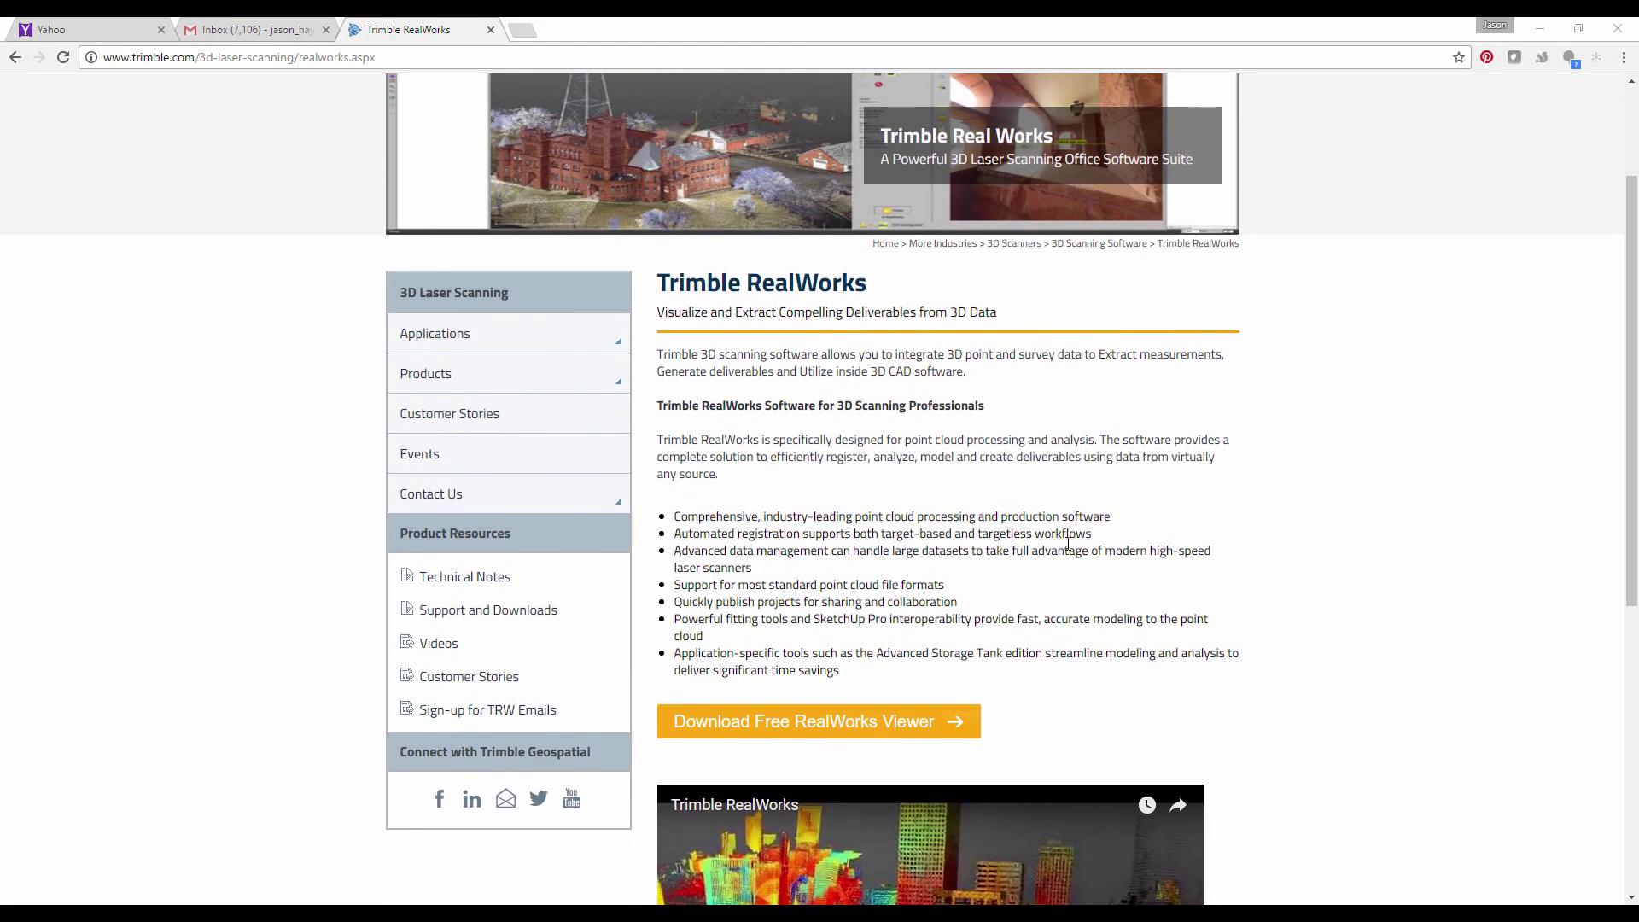
click(880, 721)
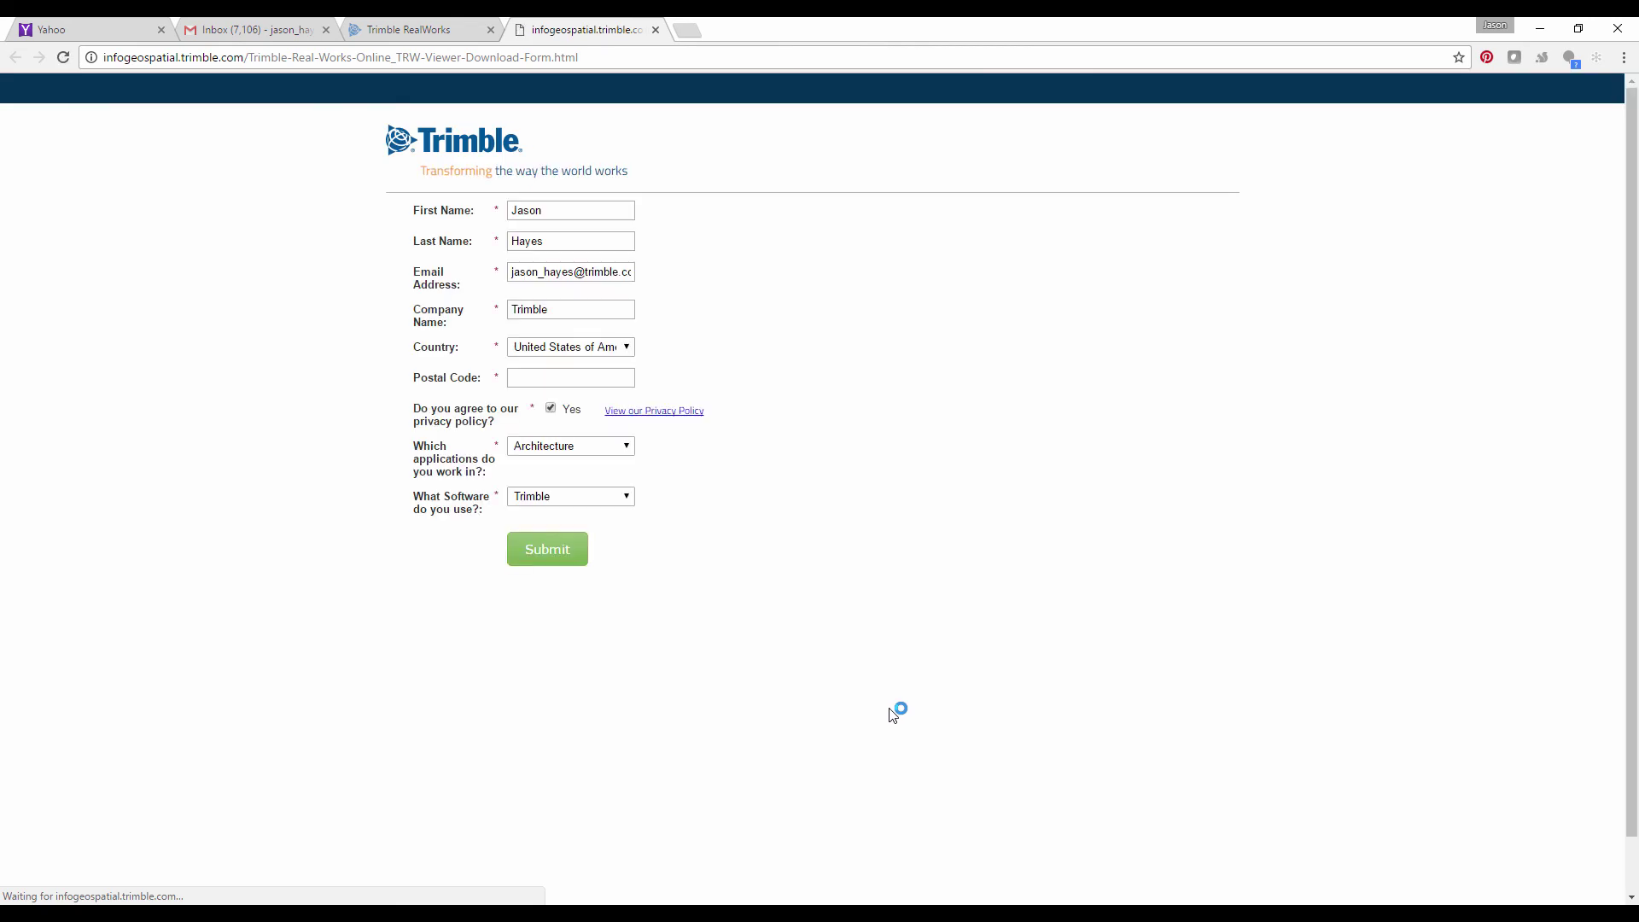
click(538, 377)
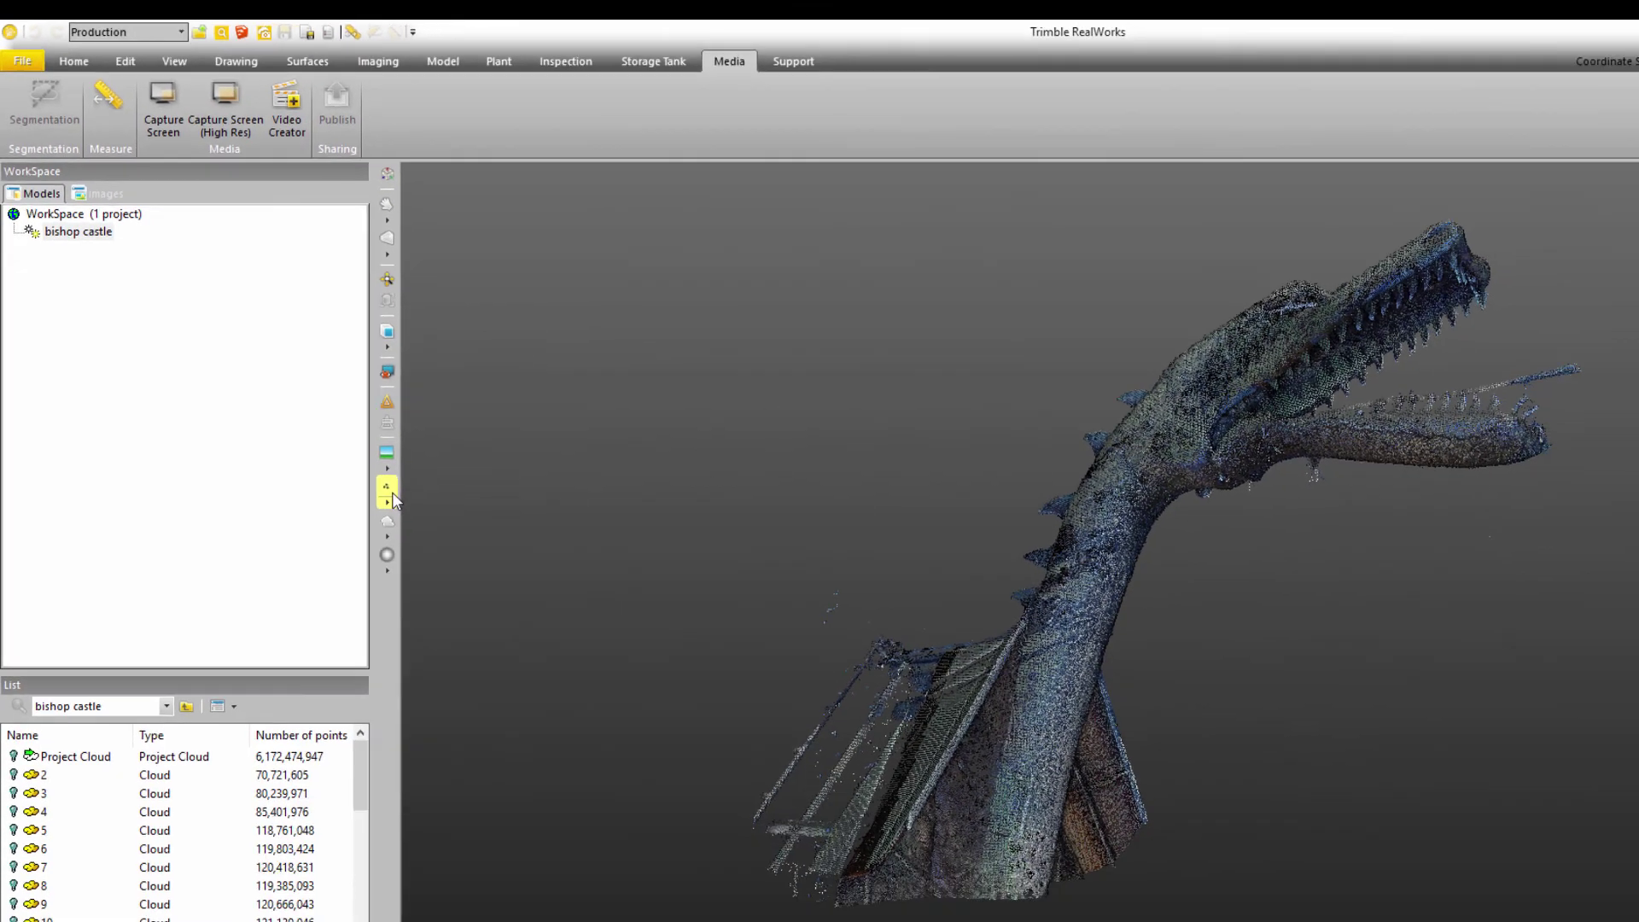
Step: Increase the dragon cloud's display point size and save a high-resolution screen capture as dragon in BMP format, closing the image preview
click(387, 502)
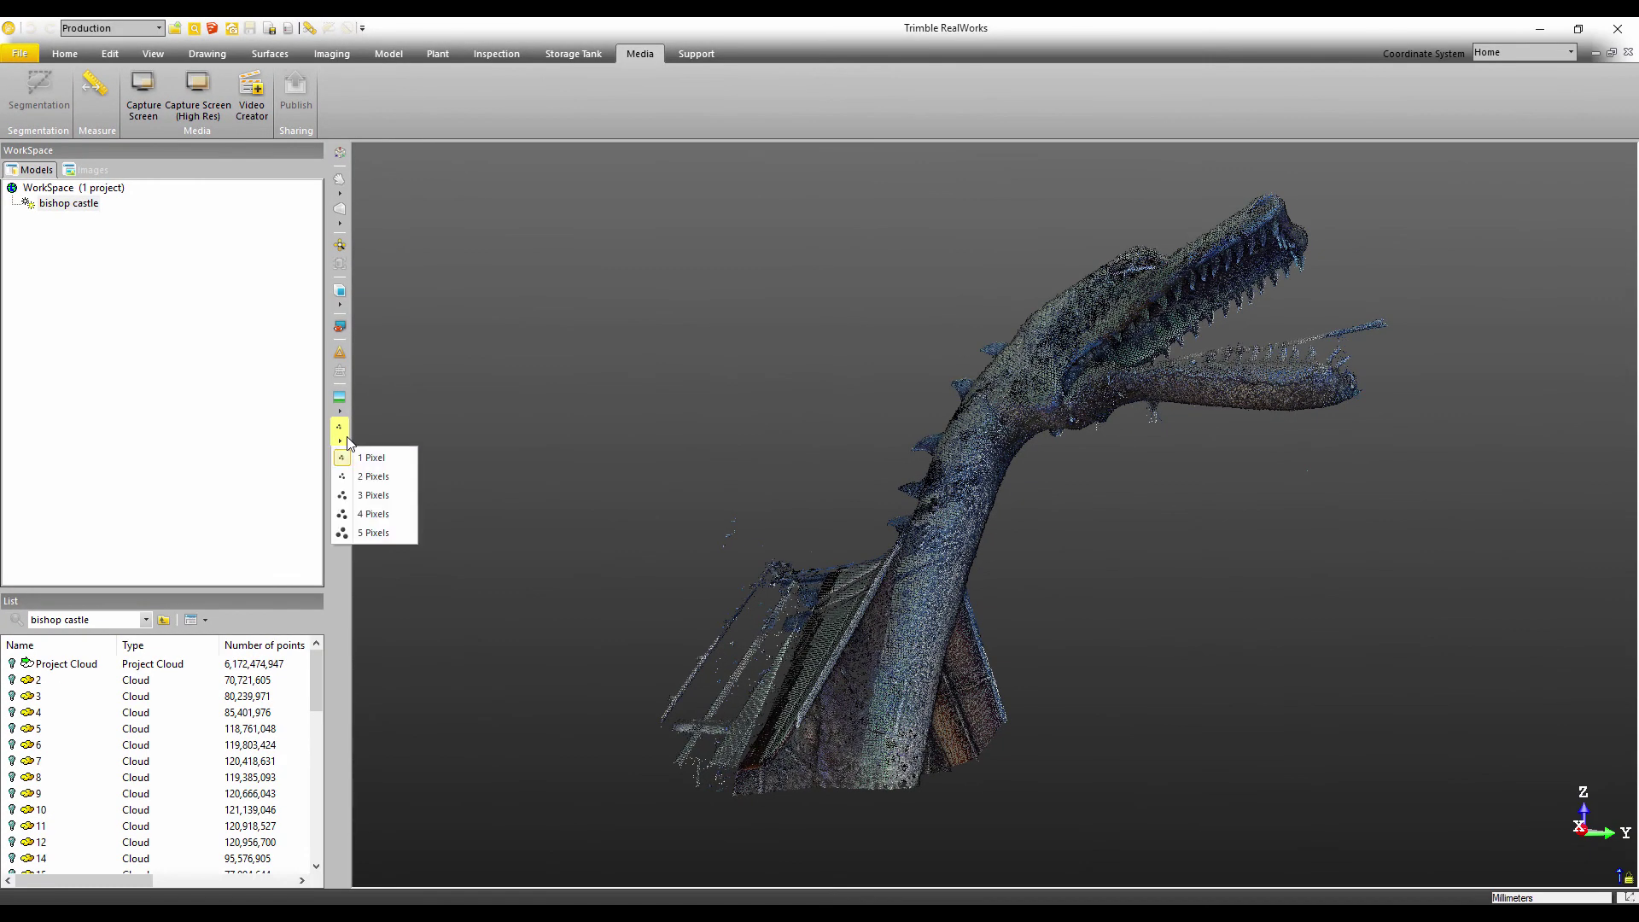
click(388, 488)
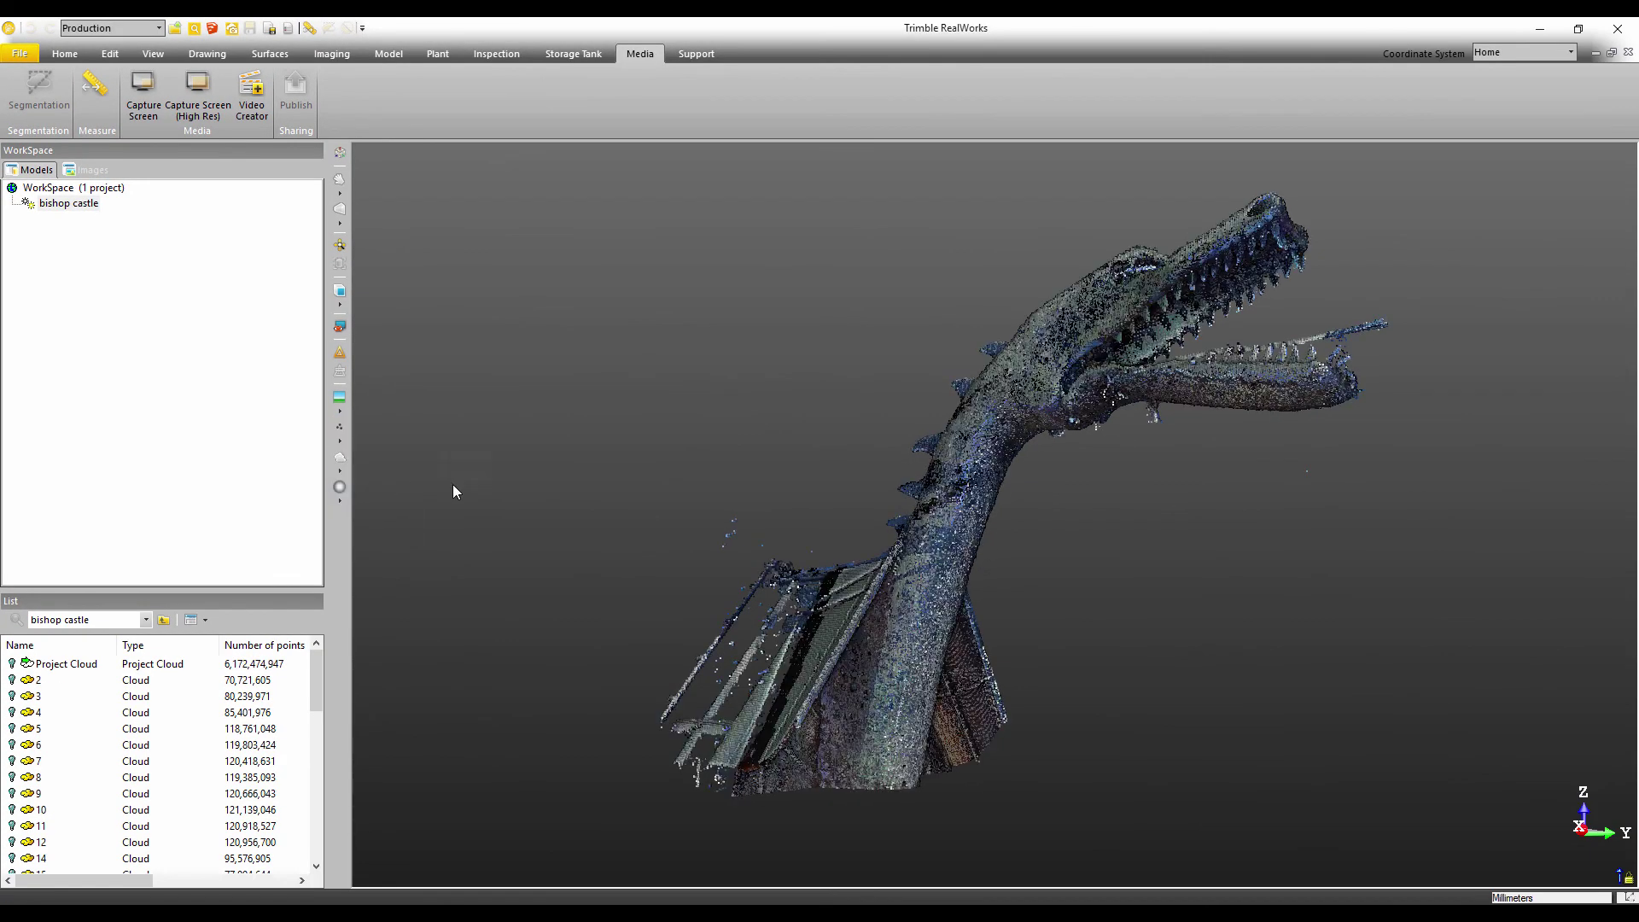
click(203, 87)
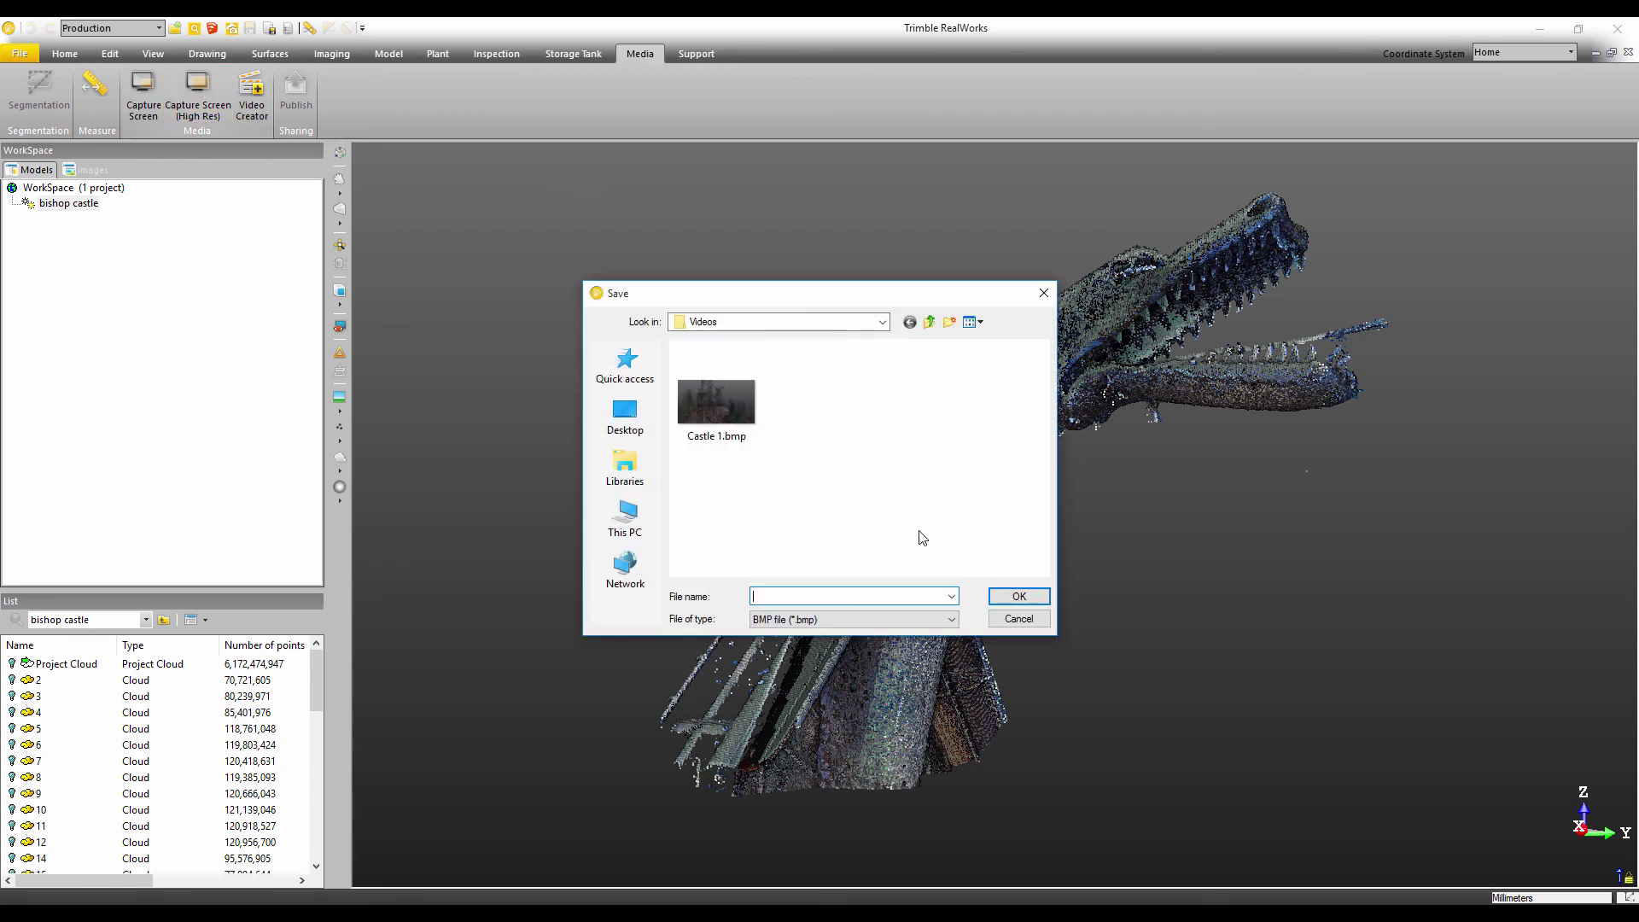
text(dragon)
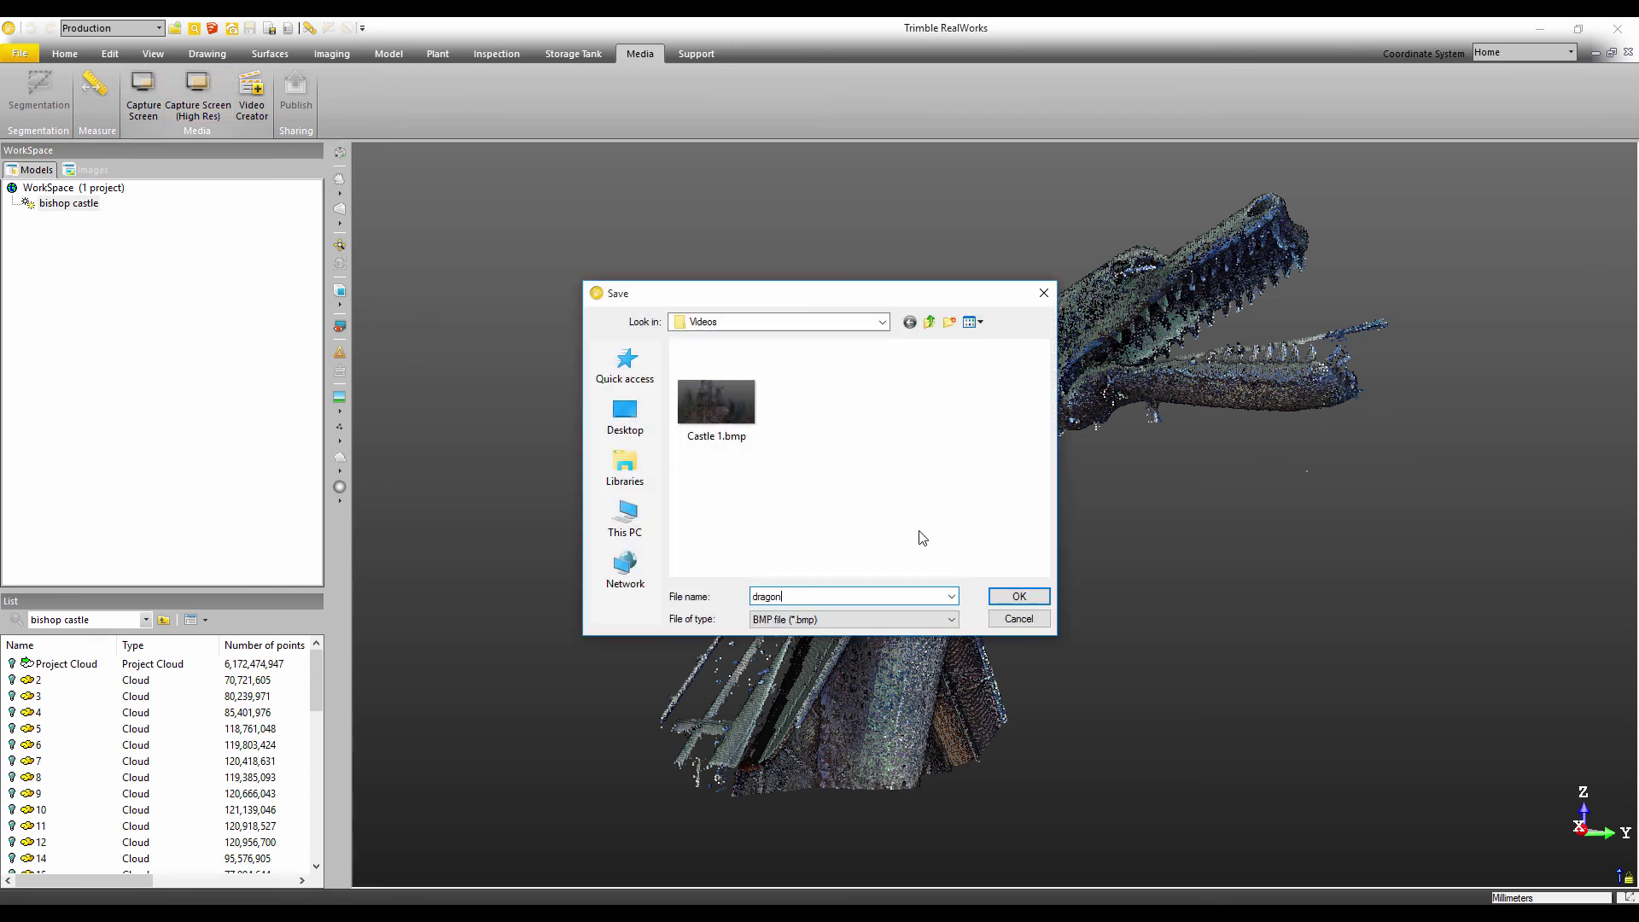
click(1023, 601)
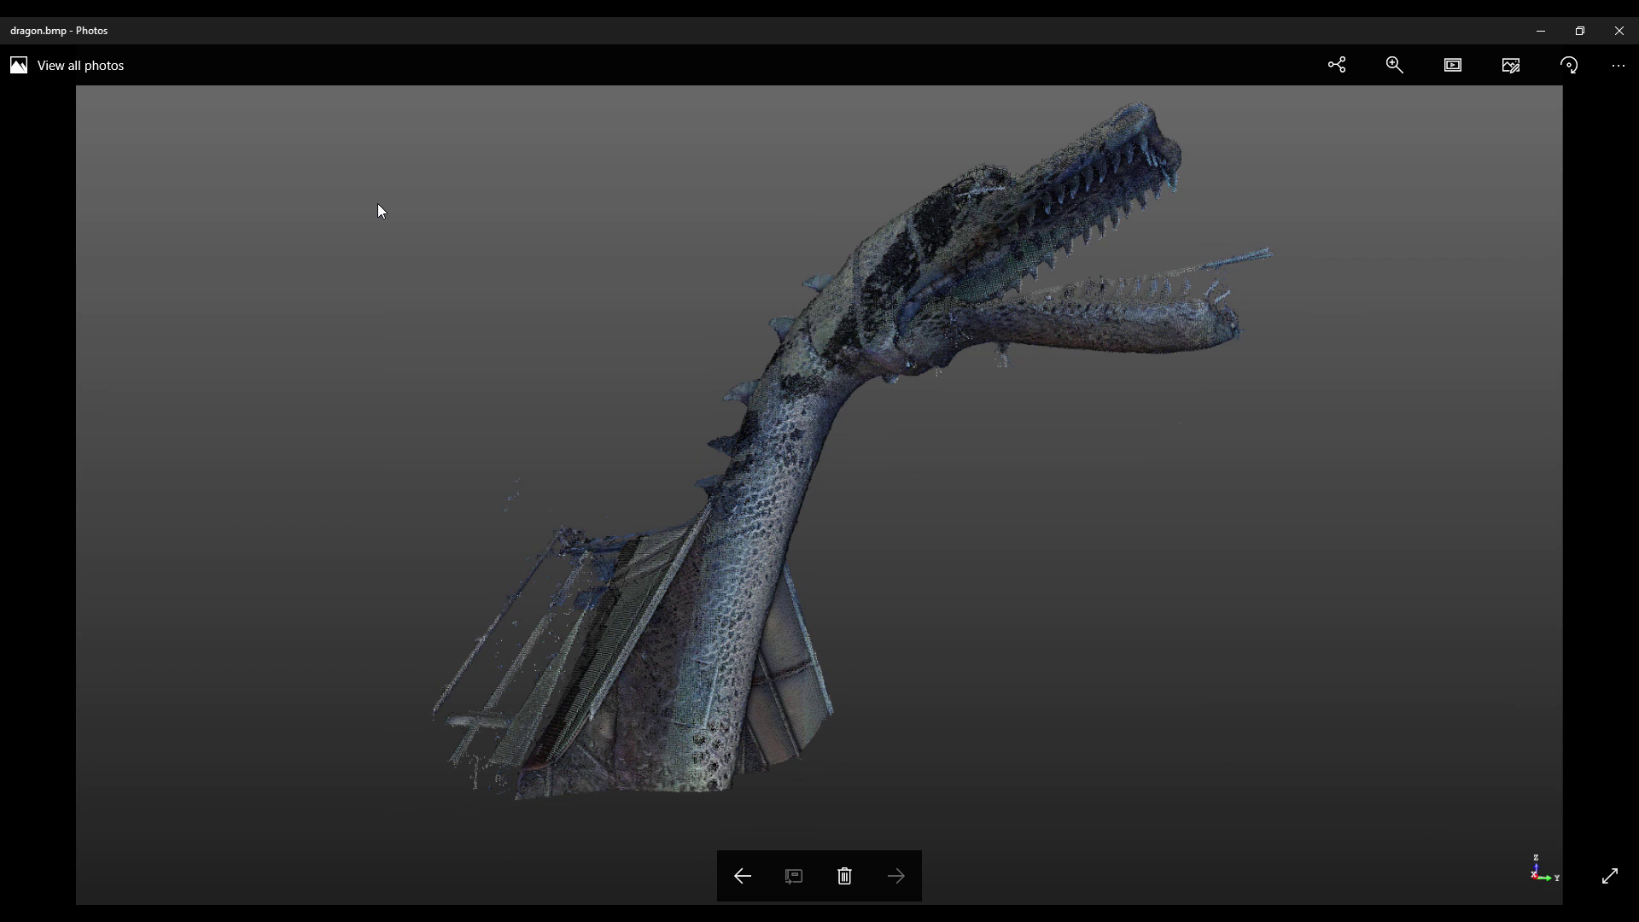
key(alt+F4)
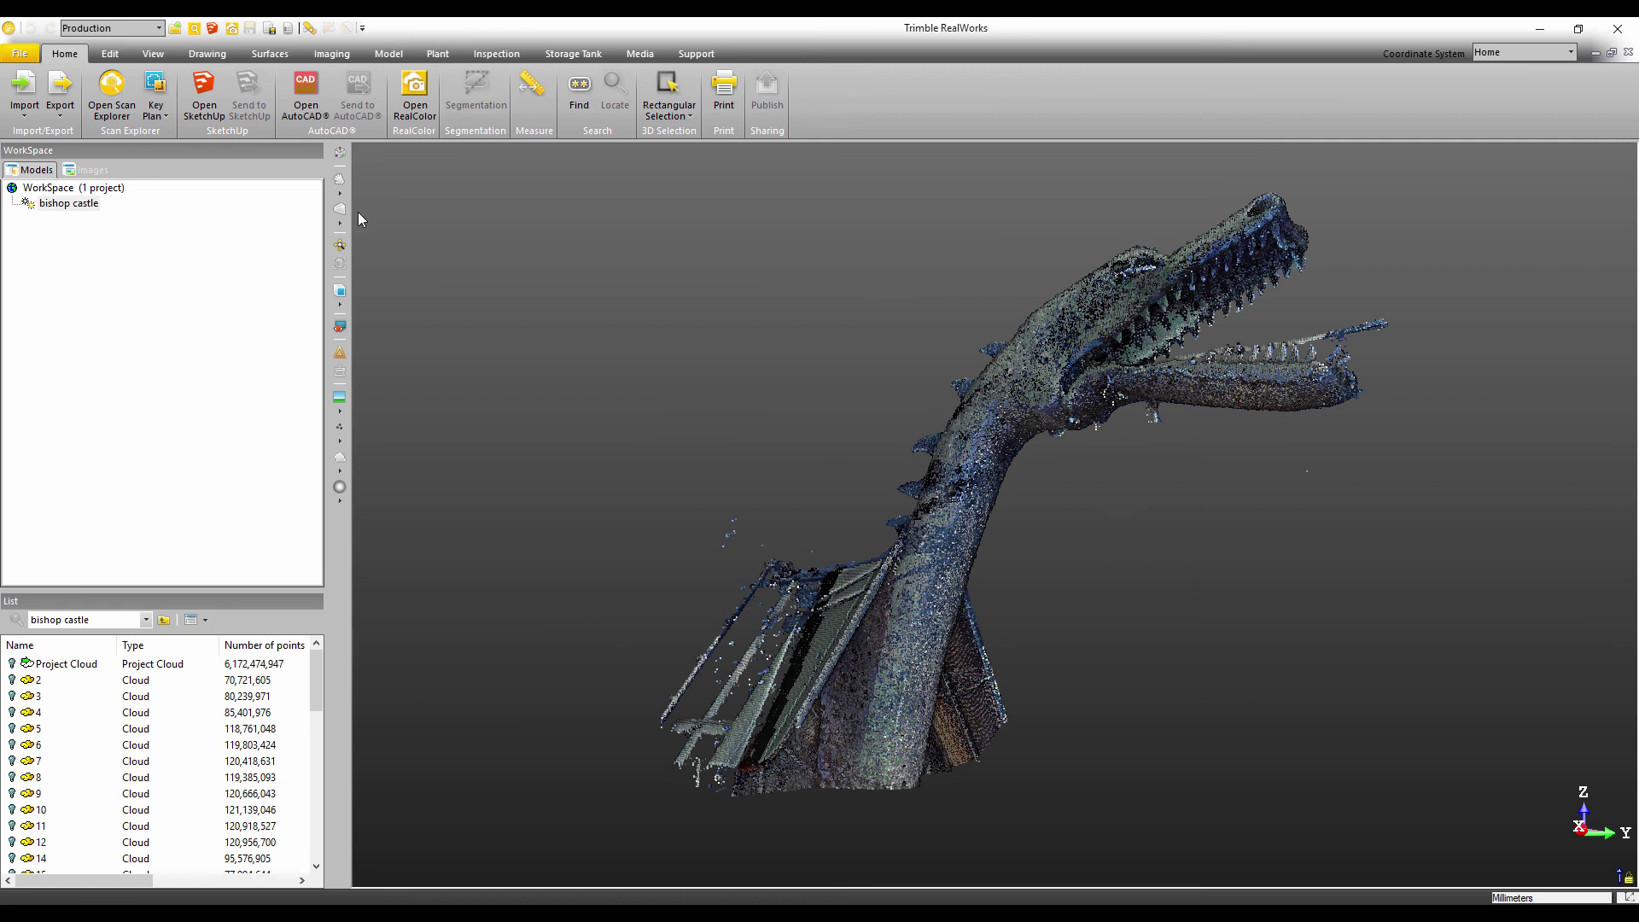
Step: Open AutoCAD, send the Dragon point cloud to it and orbit around the transferred cloud in the drawing
click(316, 93)
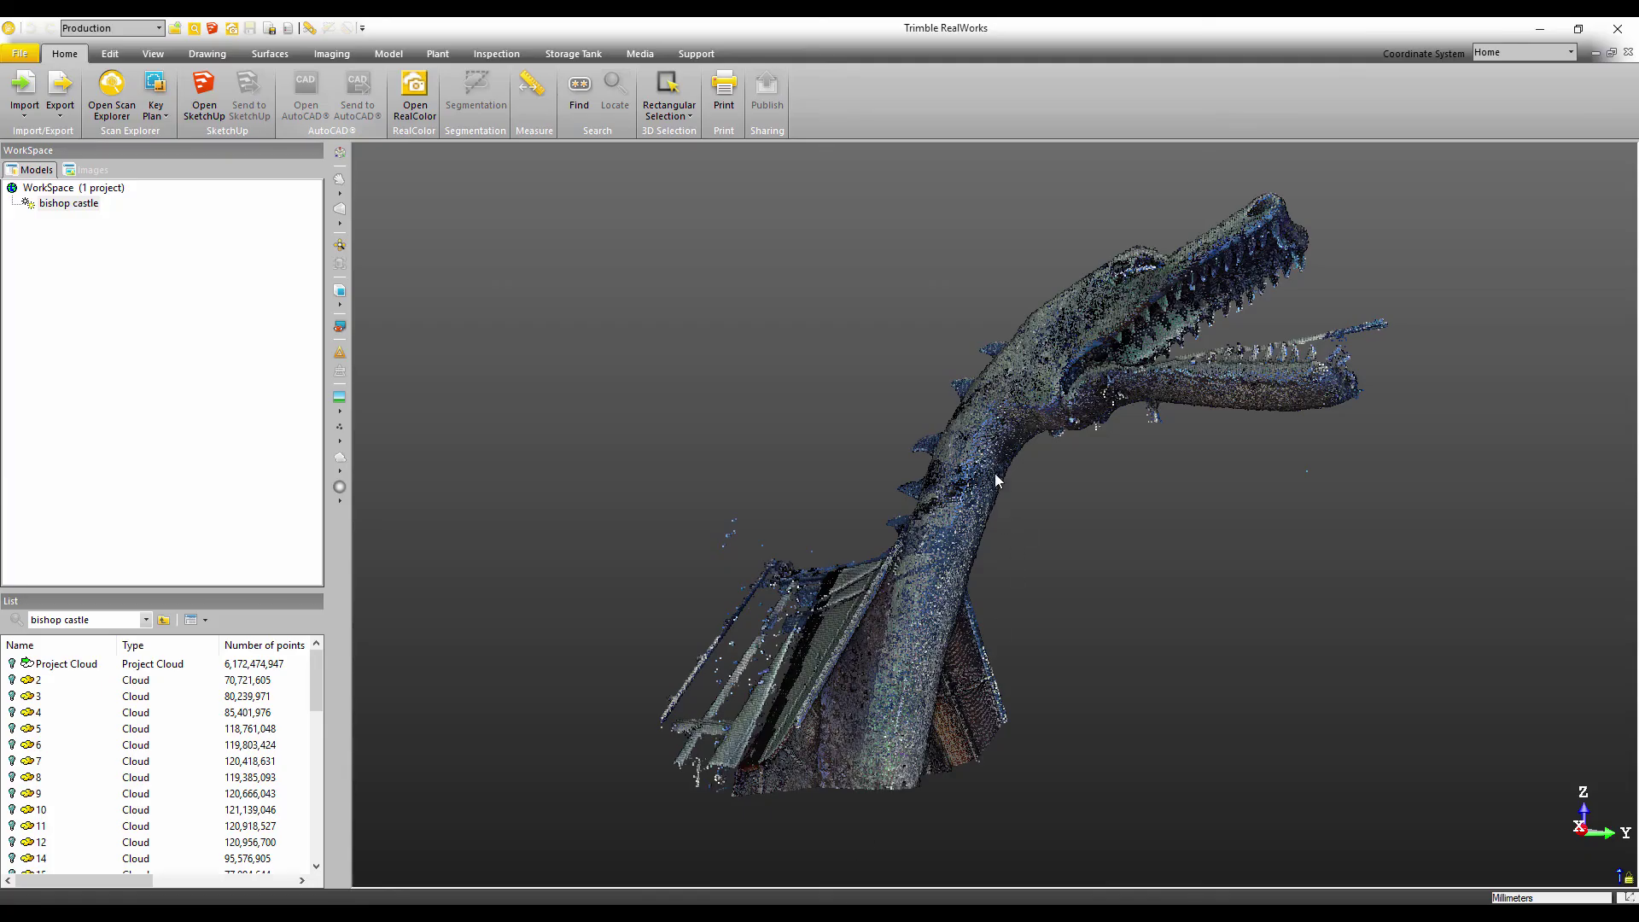
click(987, 432)
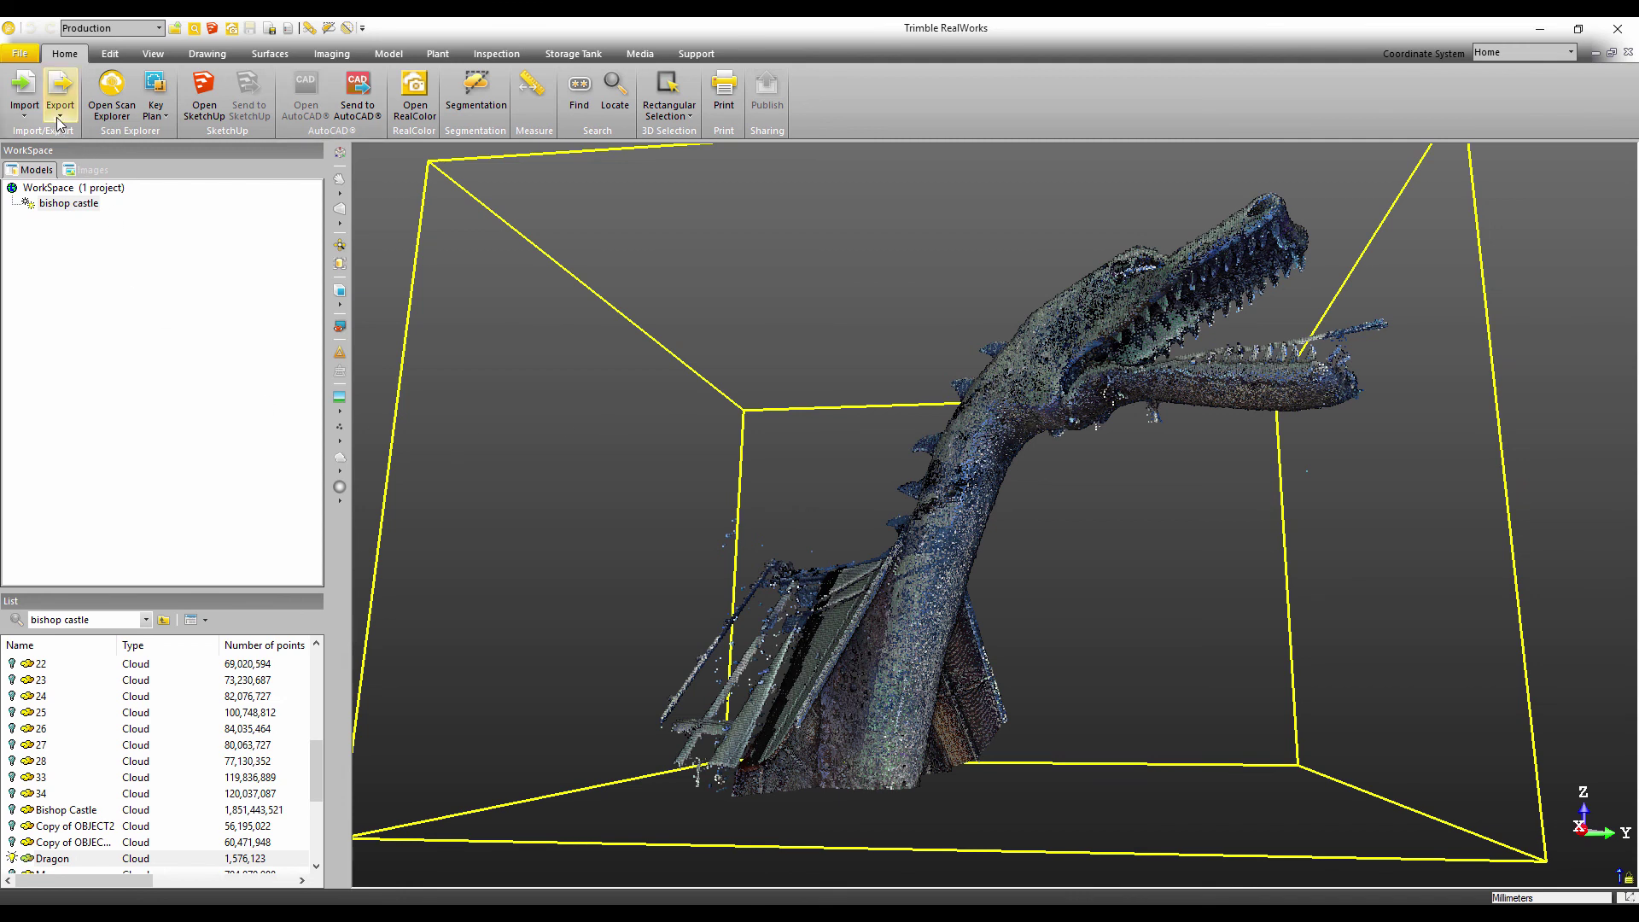
click(363, 83)
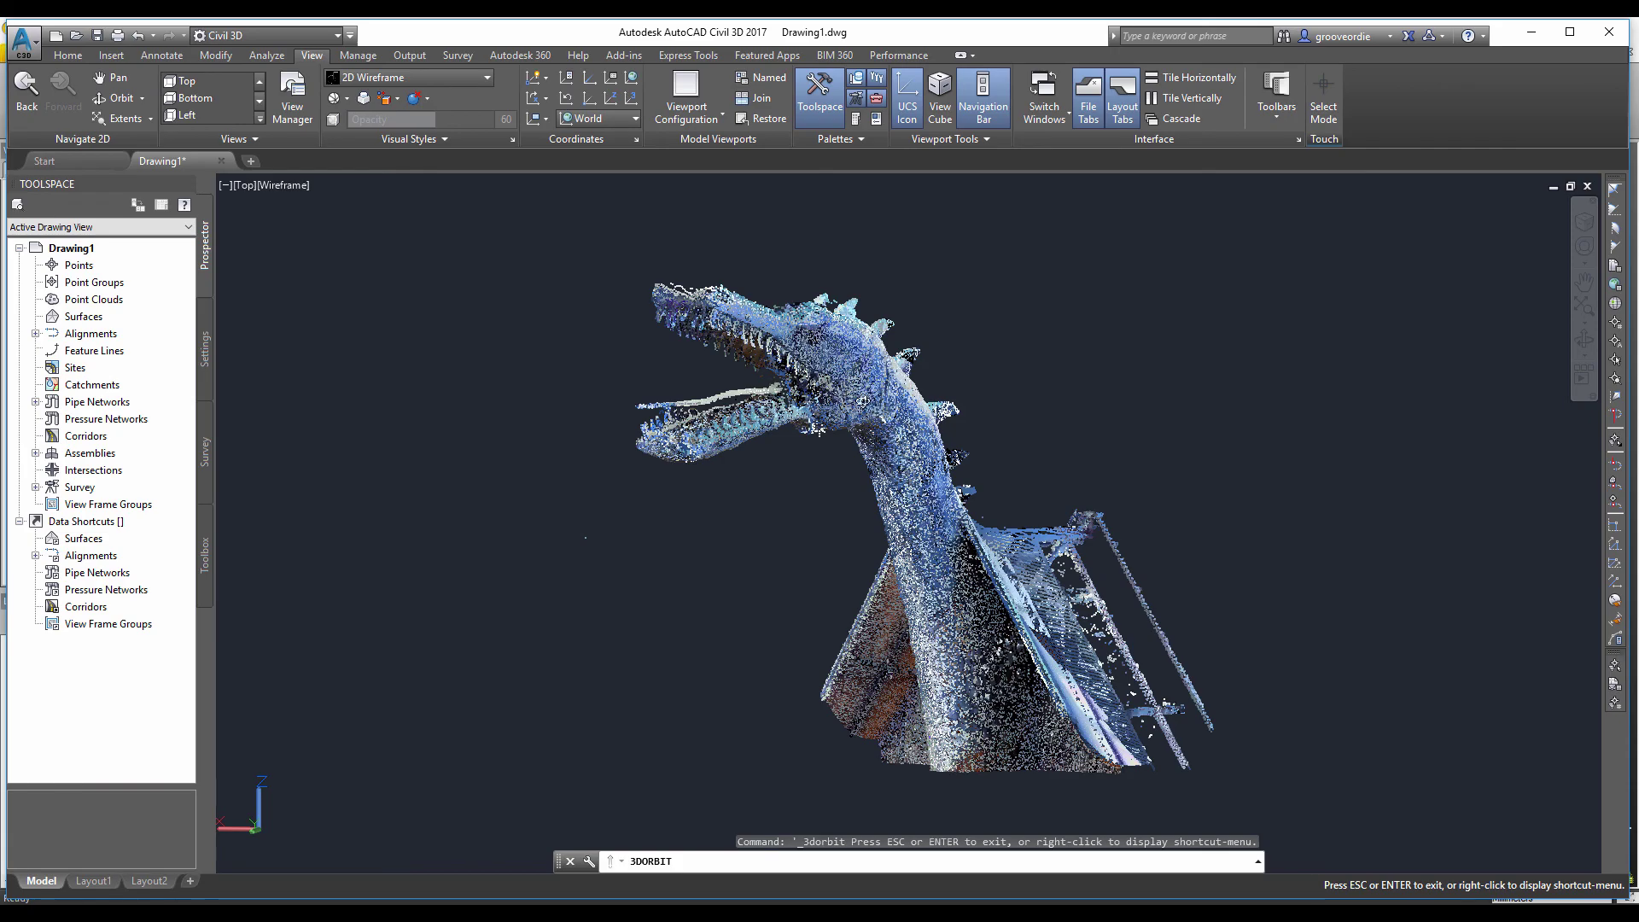
mouse_move(861, 401)
mouse_down()
mouse_move(1205, 425)
mouse_move(833, 391)
mouse_up()
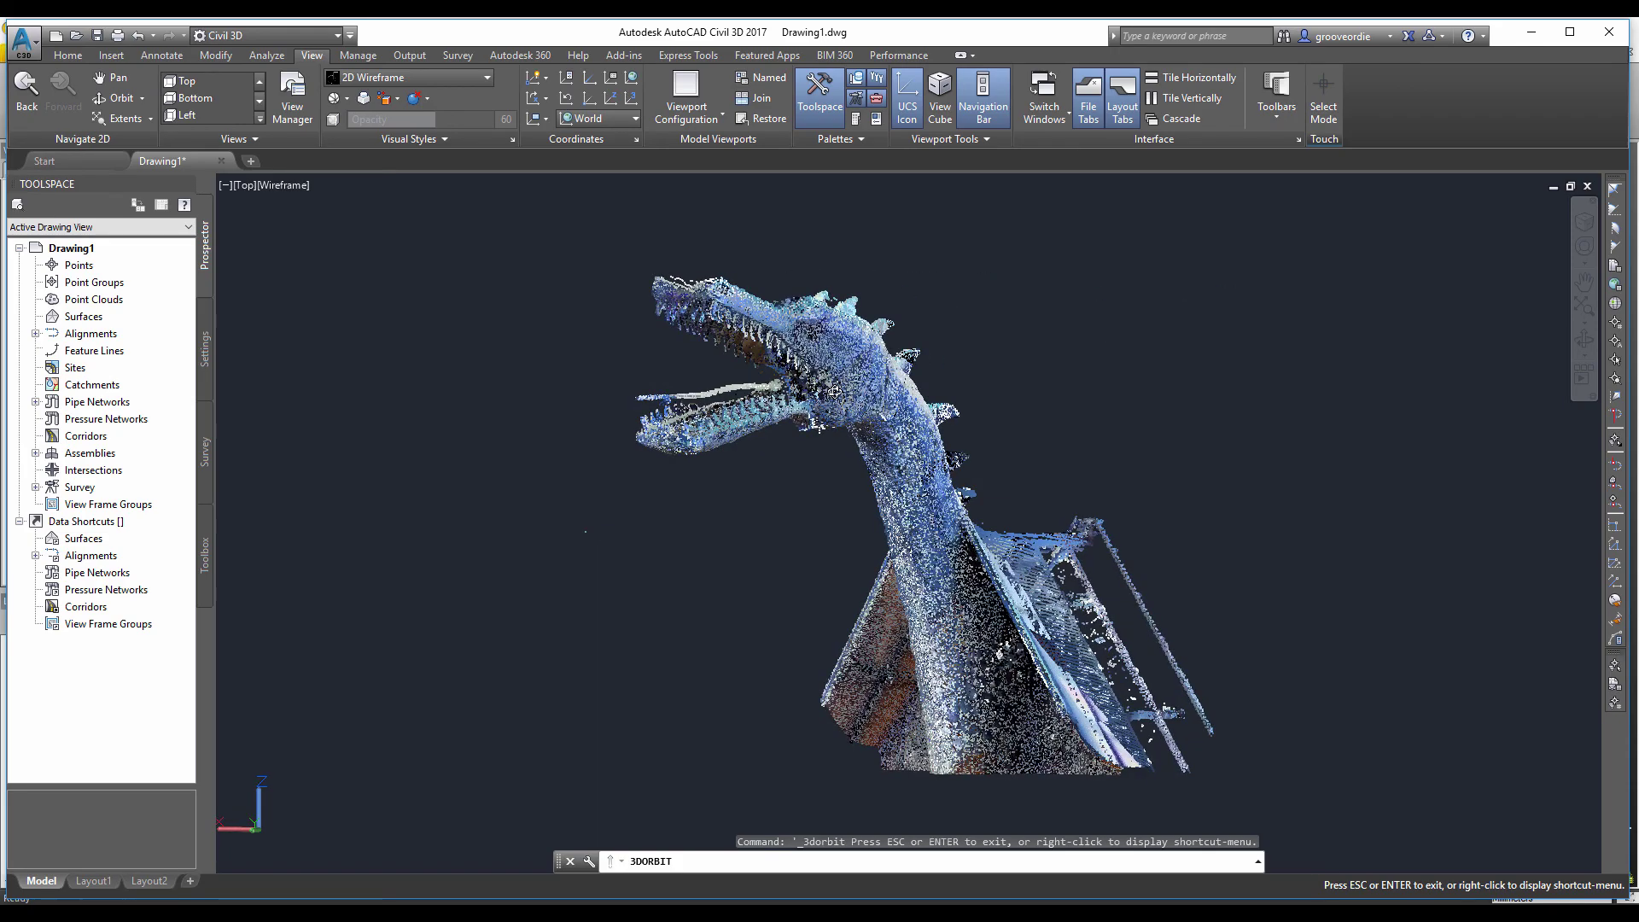